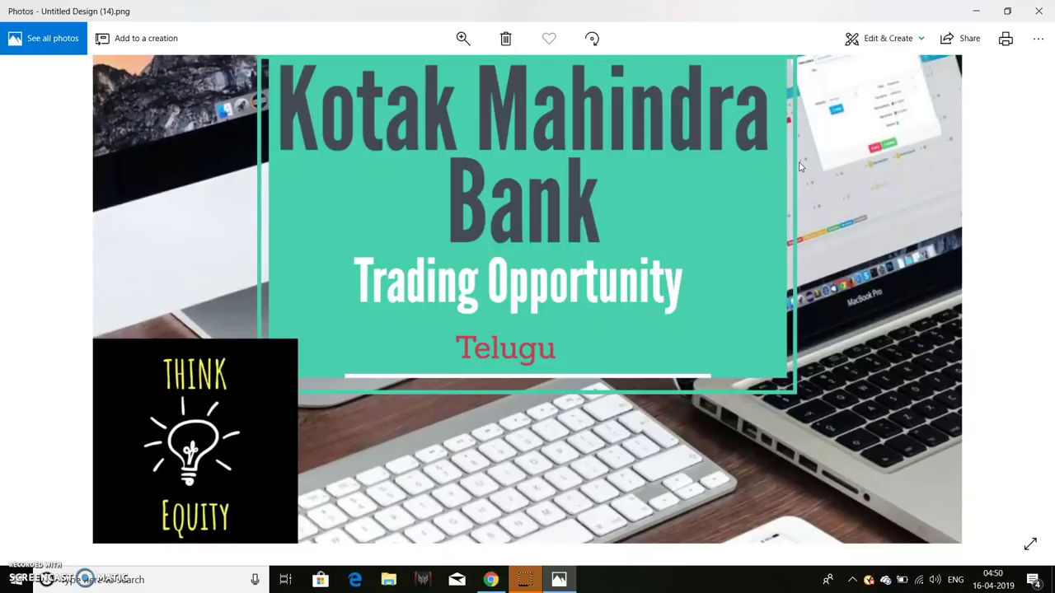
Switch to Chrome and look over the uploaded videos on the Think Equity YouTube channel
left_click(490, 579)
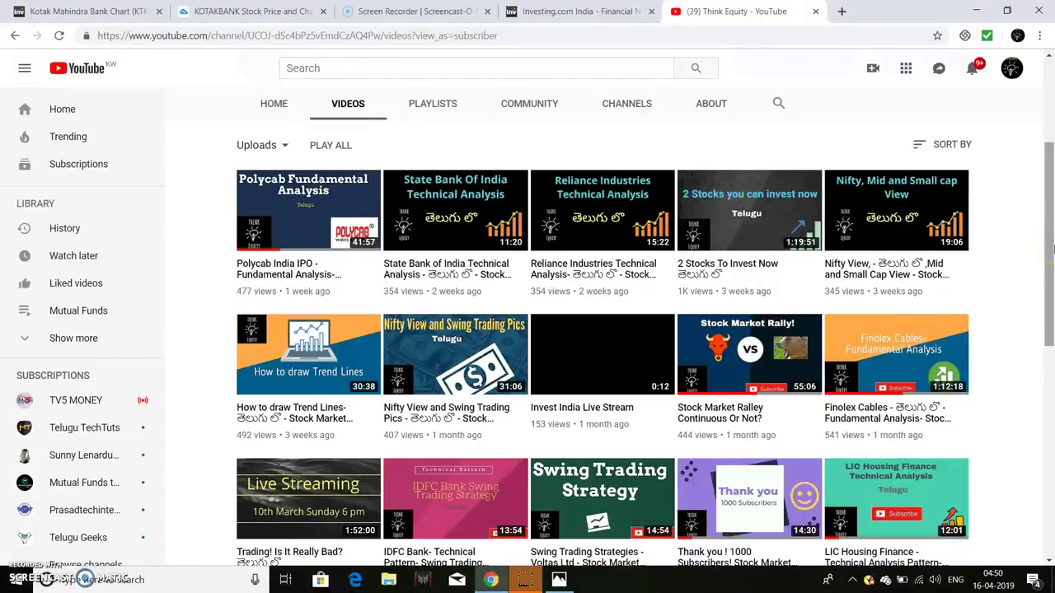
scroll(1038, 210, "up", 2)
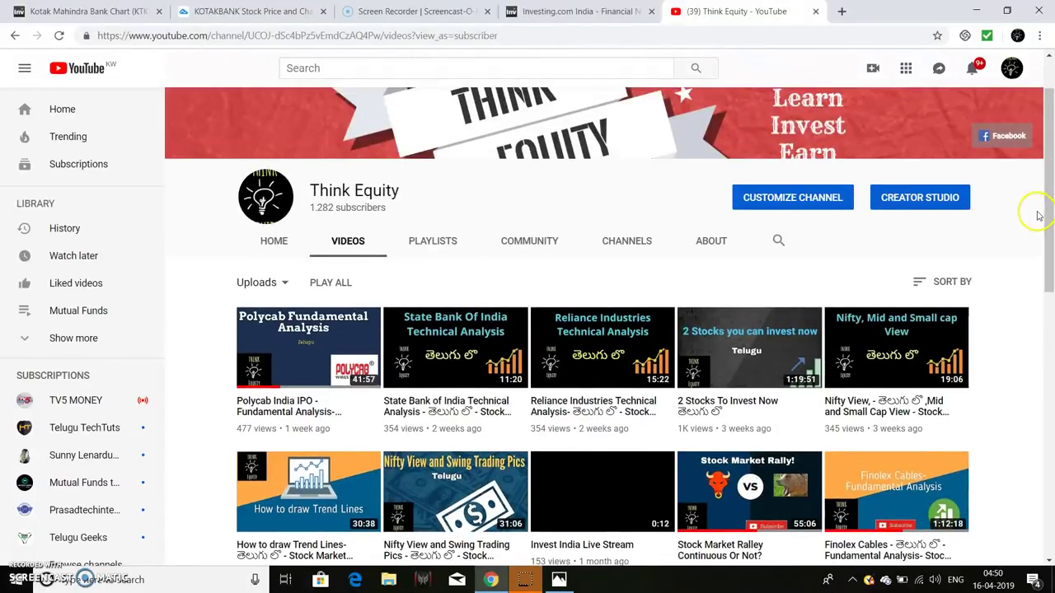
scroll(1000, 306, "down", 2)
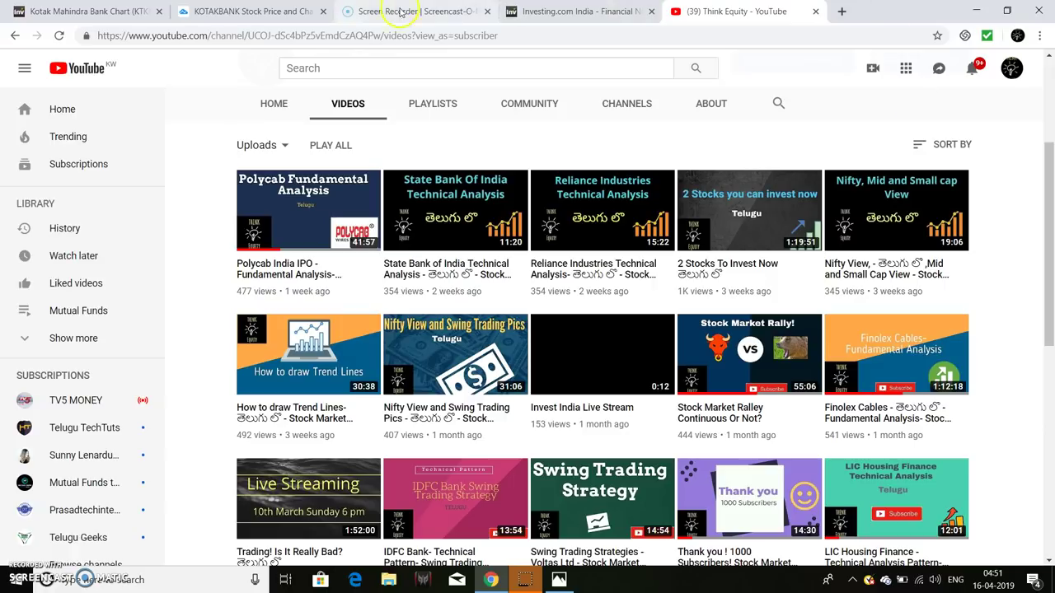
Go to Investing.com and open the Kotak Mahindra Bank Ltd. (KTKM) NSE share page from the recent searches
left_click(577, 10)
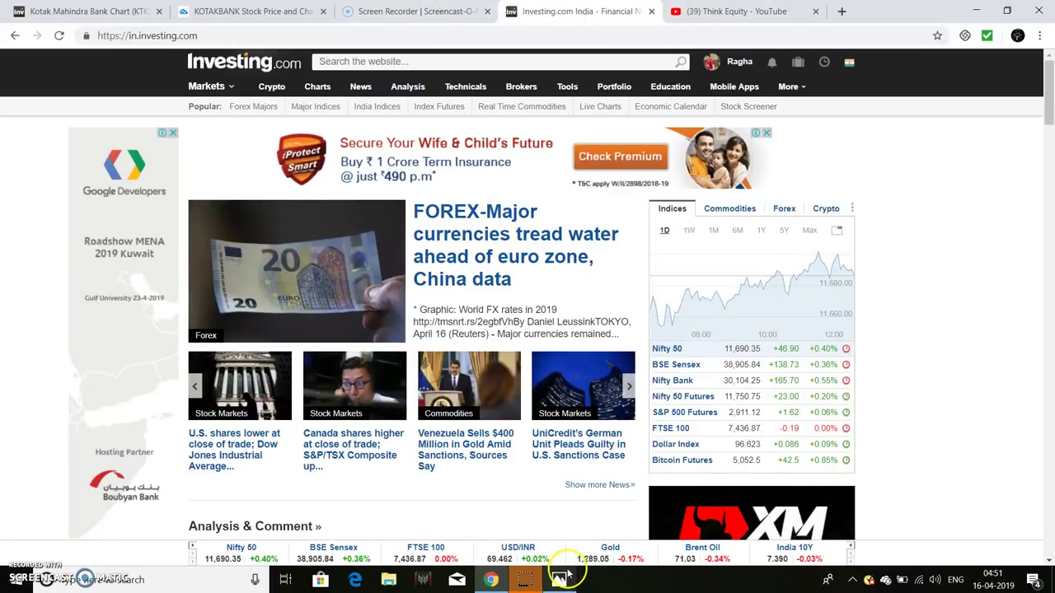
mouse_move(559, 580)
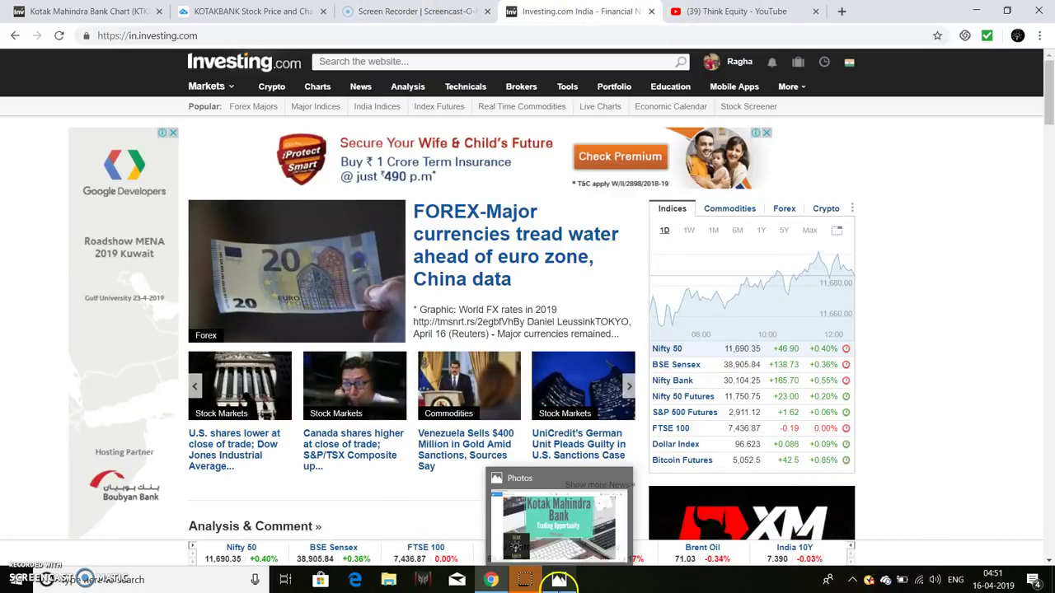
left_click(382, 60)
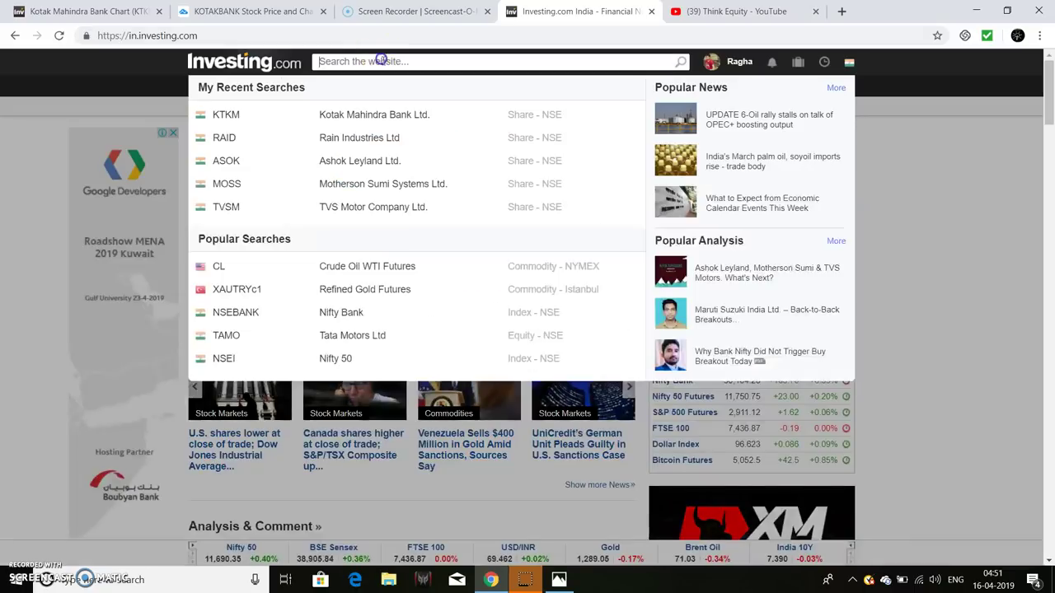
left_click(437, 115)
key("ctrl+Tab")
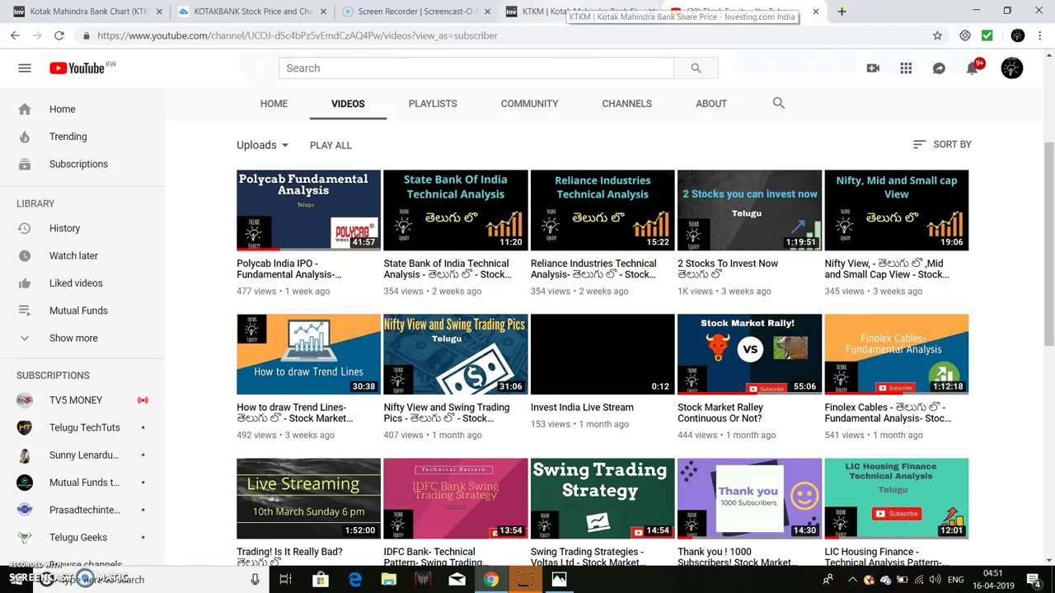
left_click(577, 9)
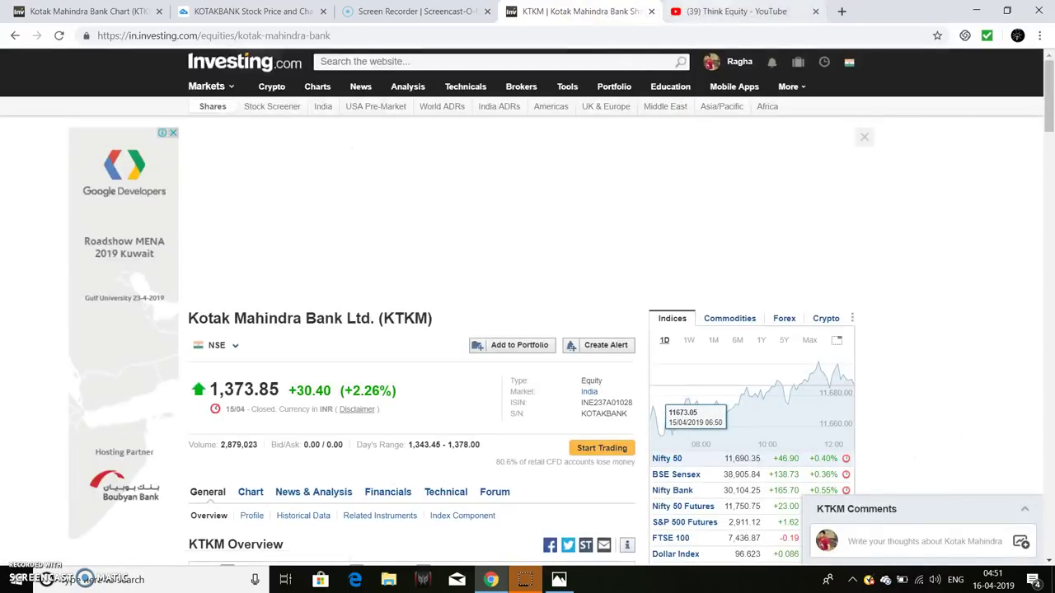
key("ctrl+Tab")
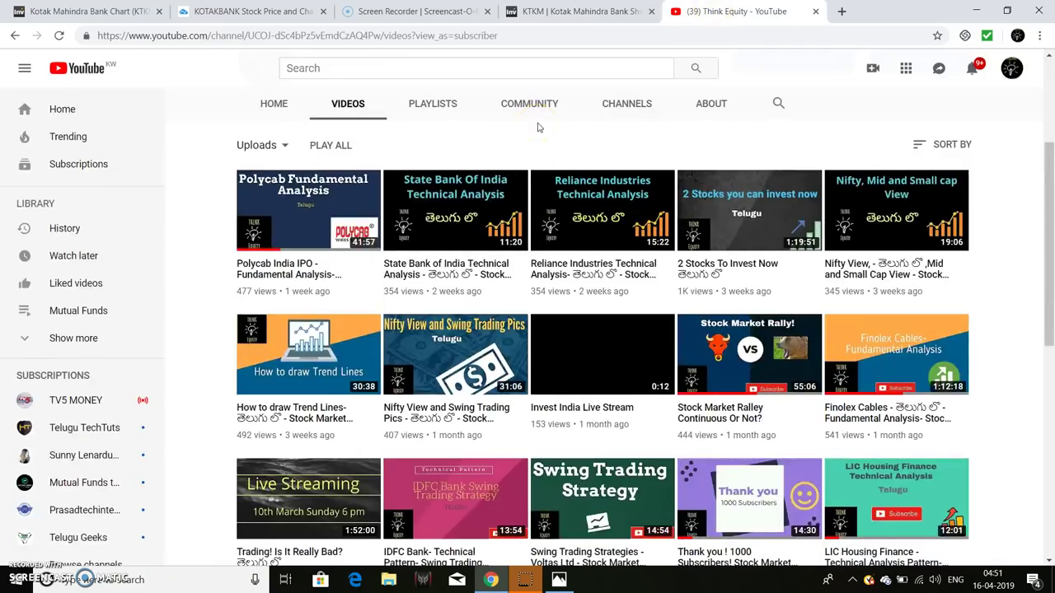
left_click(841, 11)
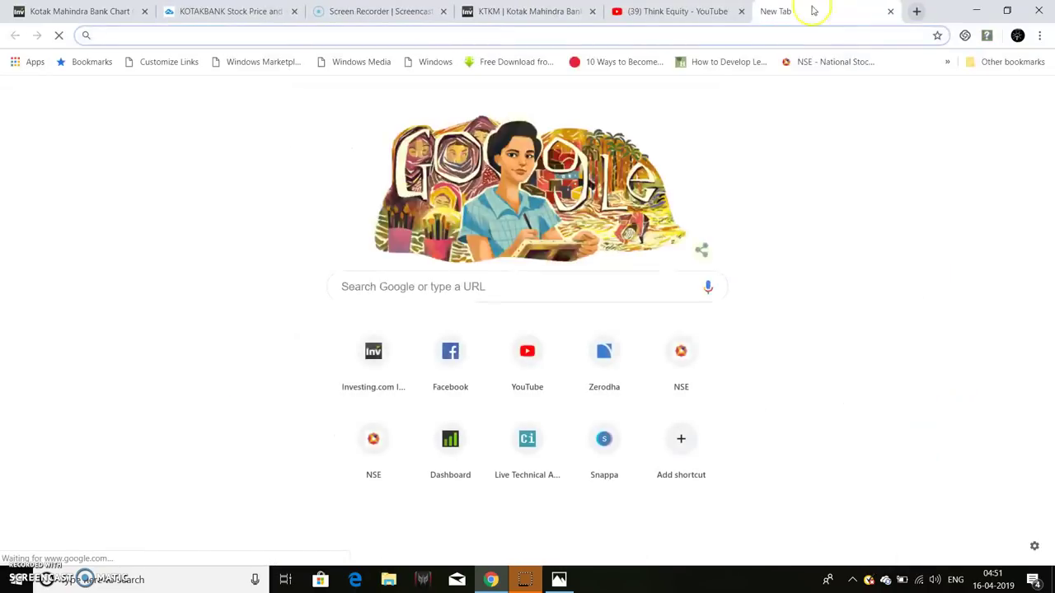
left_click(701, 12)
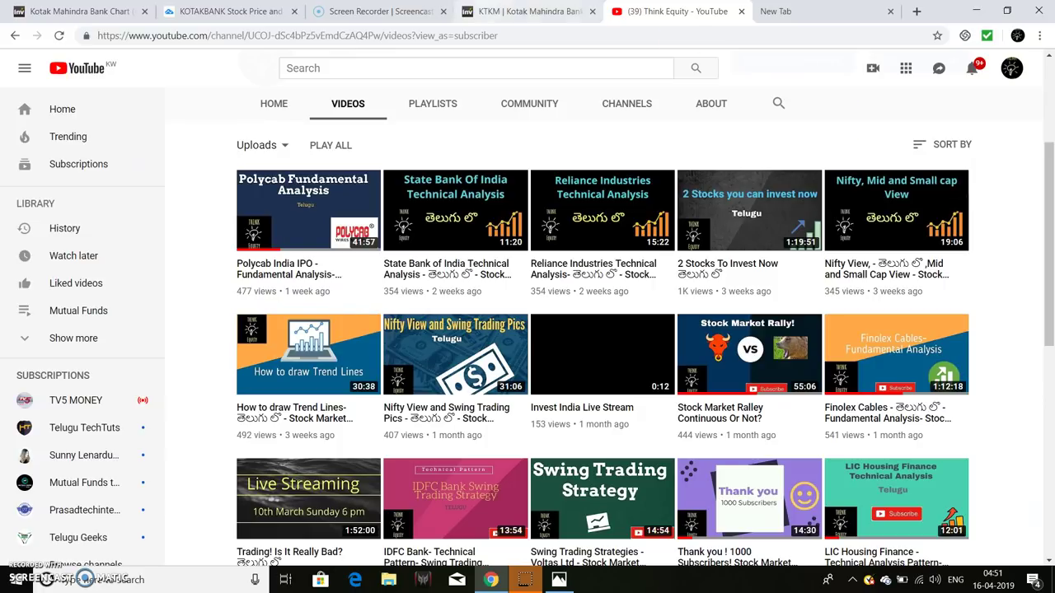
Return to the Kotak Mahindra Bank share page and open its streaming chart
left_click(528, 11)
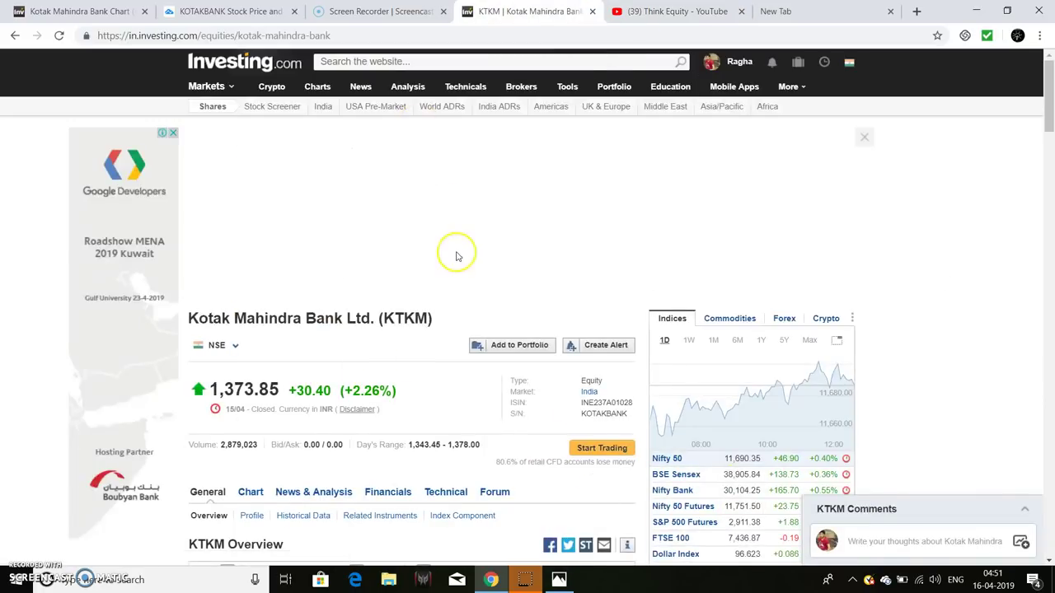
scroll(456, 255, "down", 3)
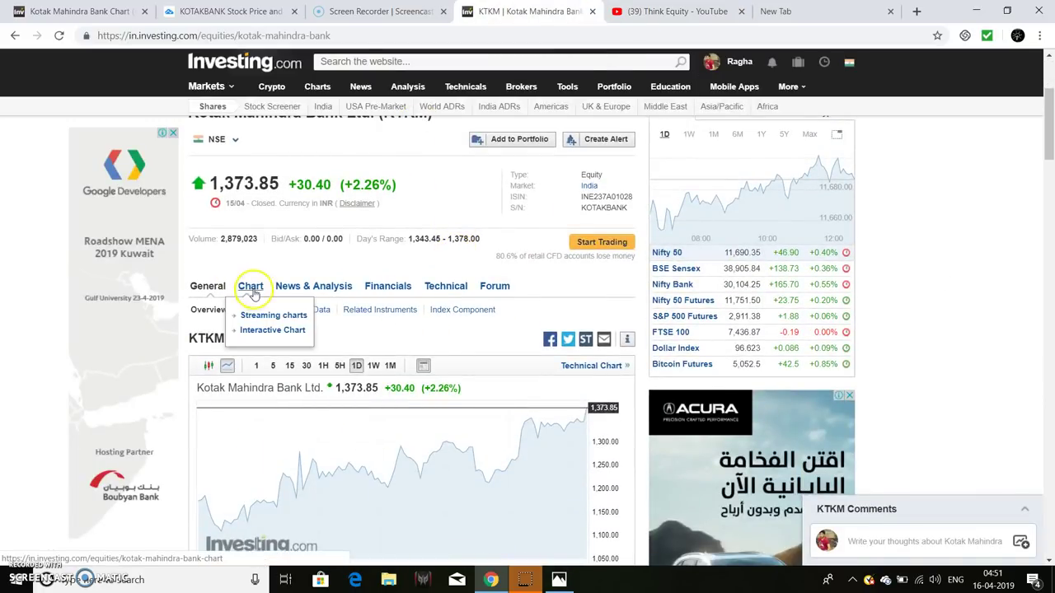
left_click(251, 286)
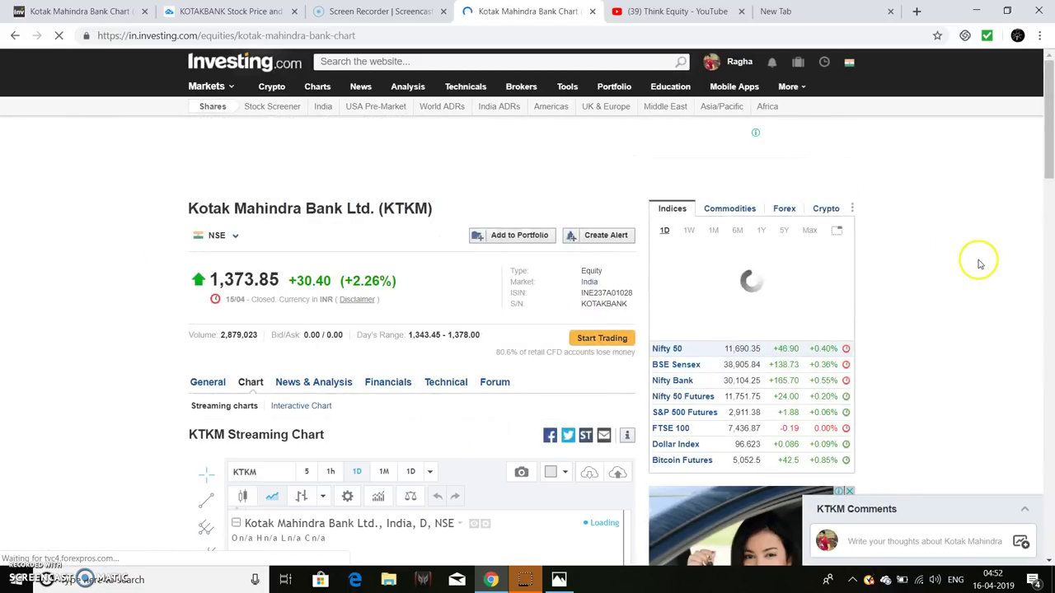
Display the KTKM streaming chart as candlesticks in full-screen mode
scroll(974, 259, "down", 2)
left_click(242, 358)
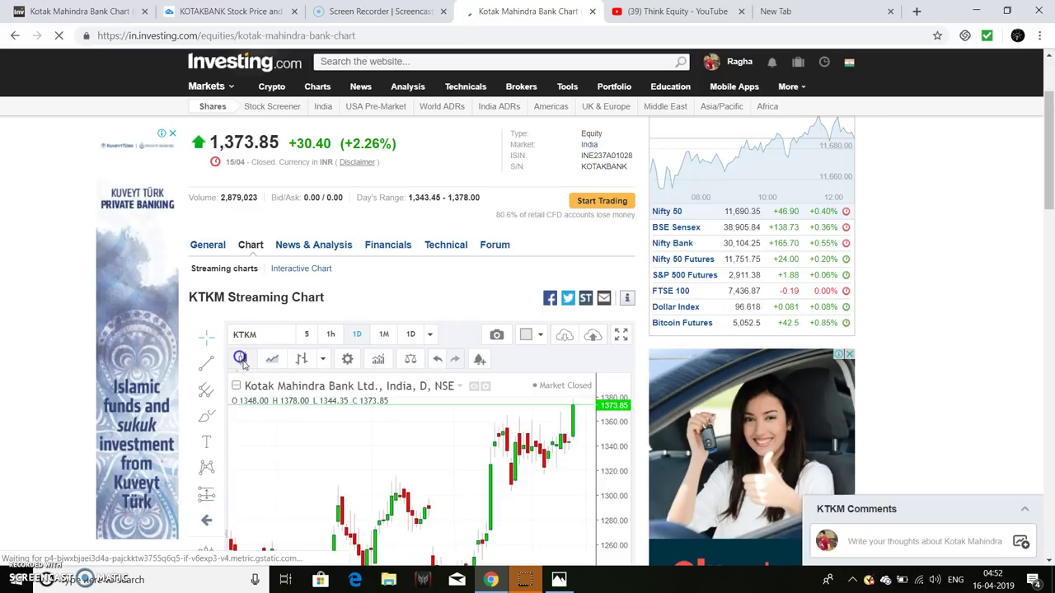
left_click(621, 335)
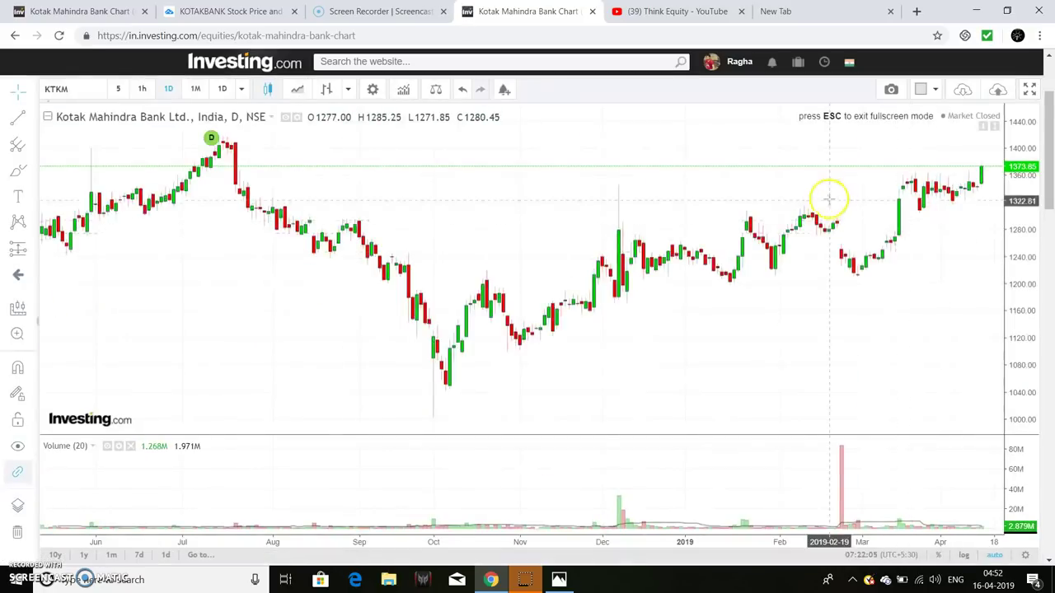
scroll(365, 337, "up", 5)
left_click_drag(240, 374, 207, 393)
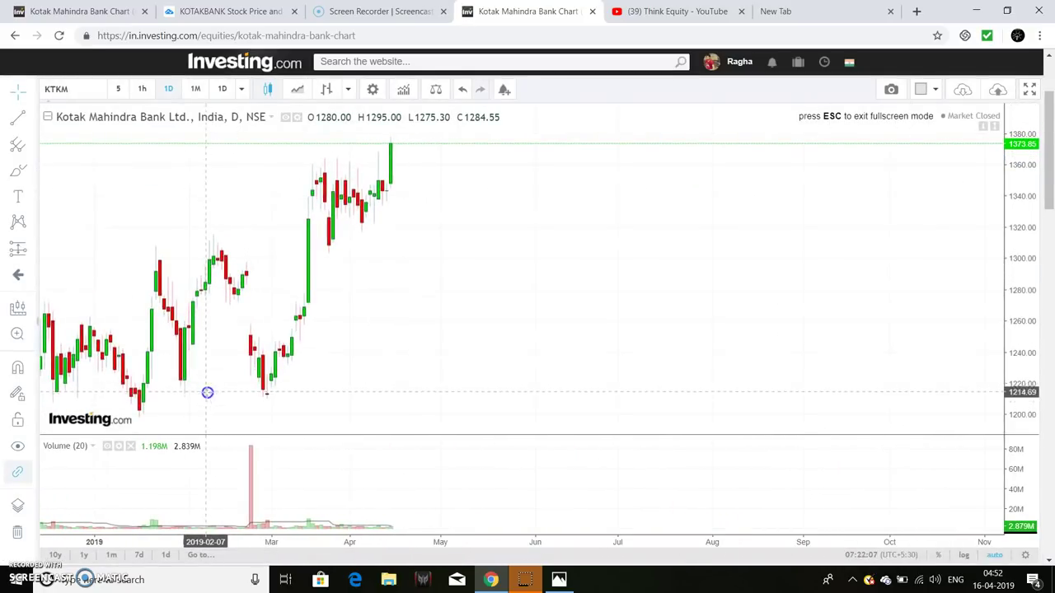
left_click(28, 115)
left_click(62, 121)
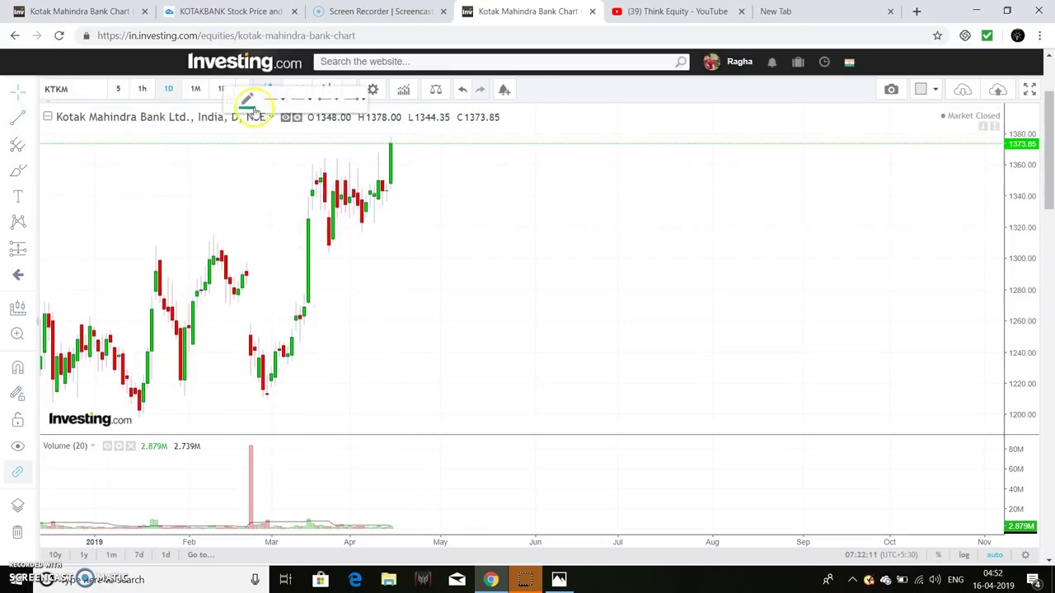
left_click(278, 102)
left_click(327, 125)
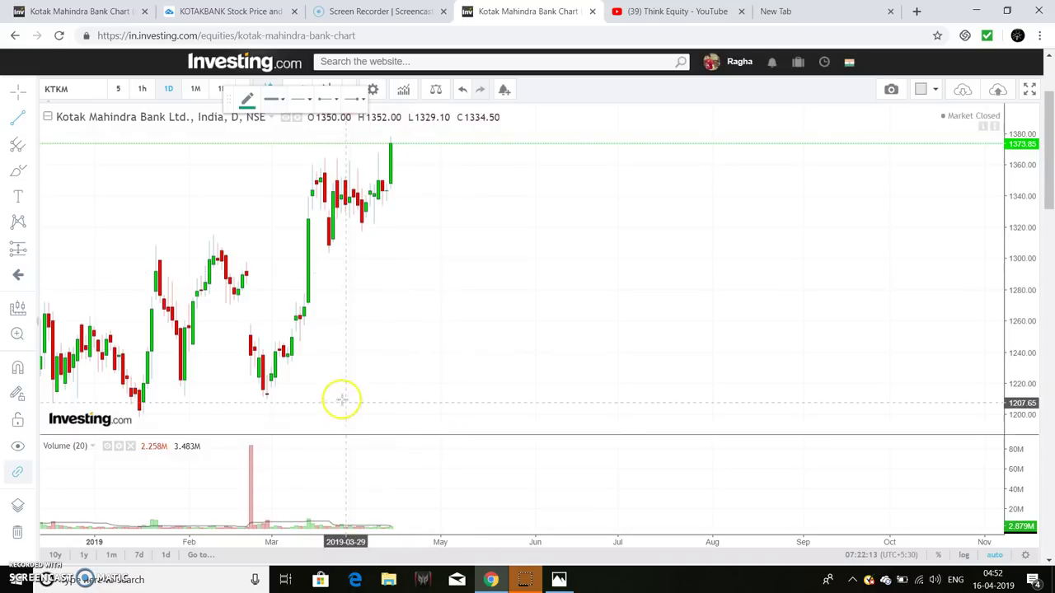
left_click(262, 398)
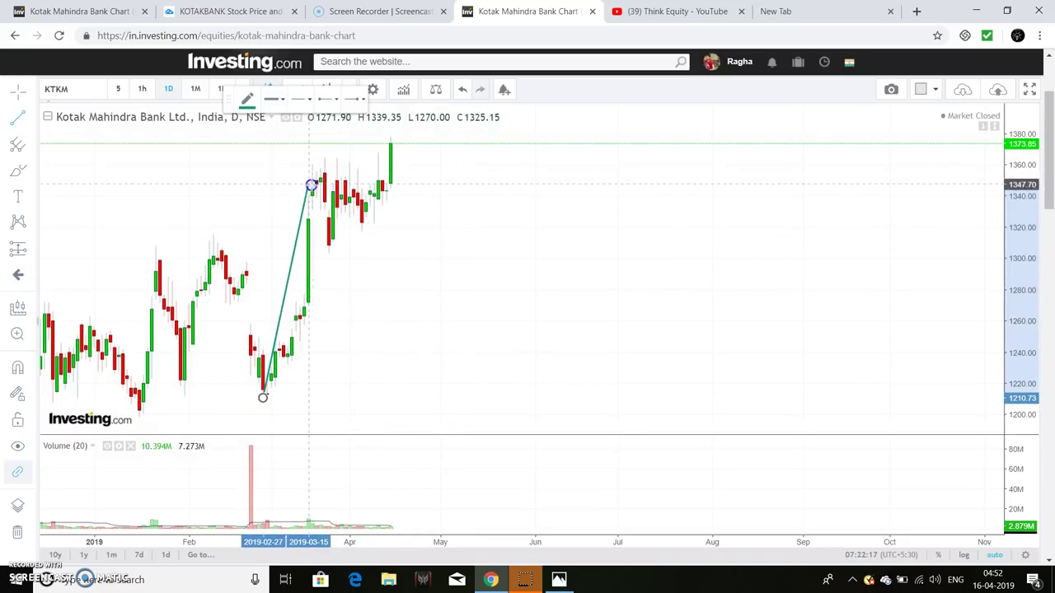
left_click(312, 174)
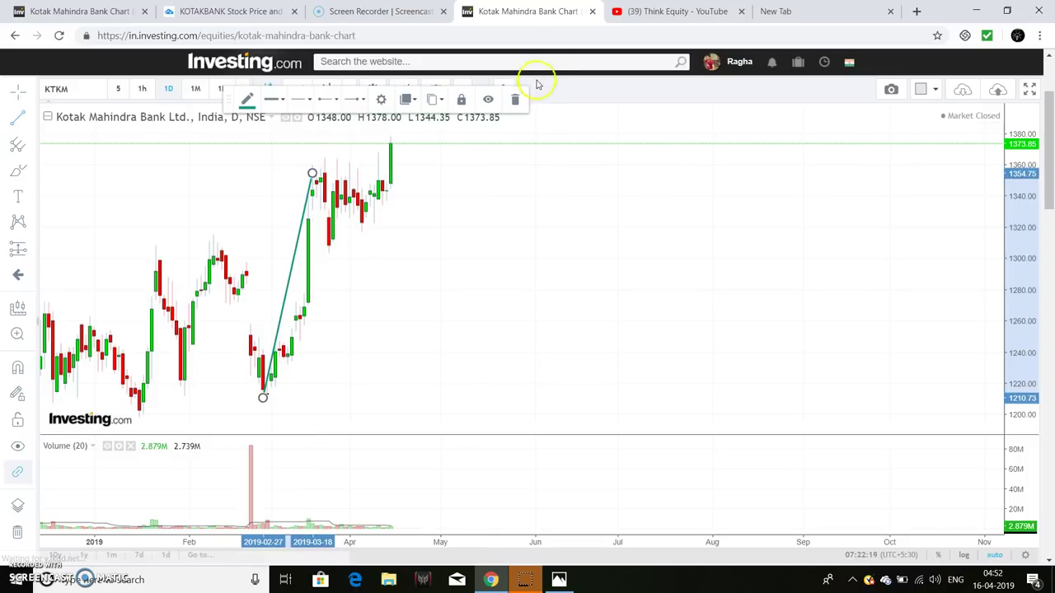
left_click(515, 100)
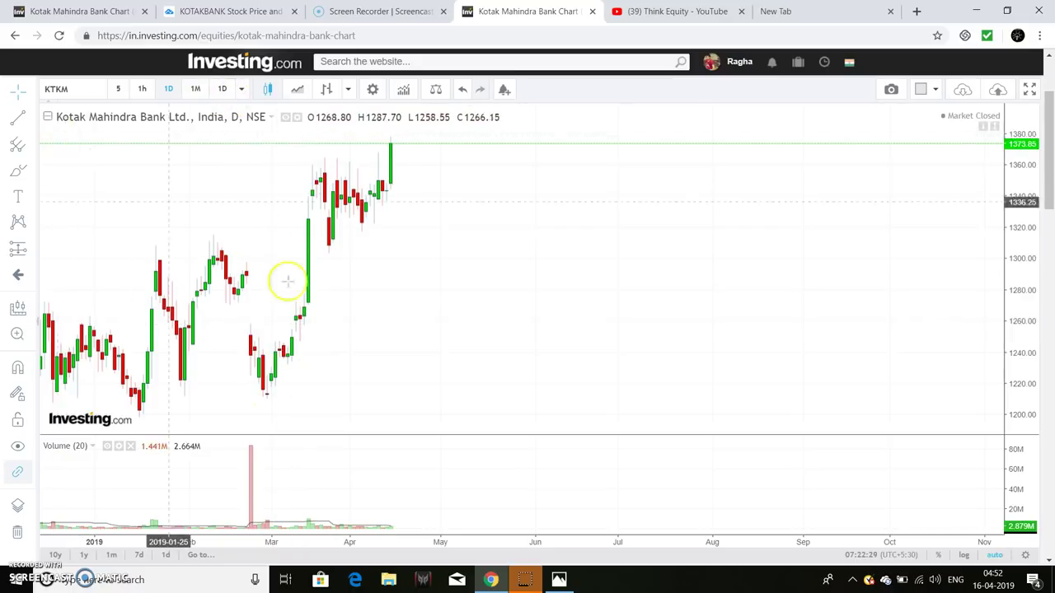
Draw a black trend line along the March rally from about 1211 on 2019-02-27 to about 1361 on 2019-03-15
left_click(18, 115)
left_click(116, 144)
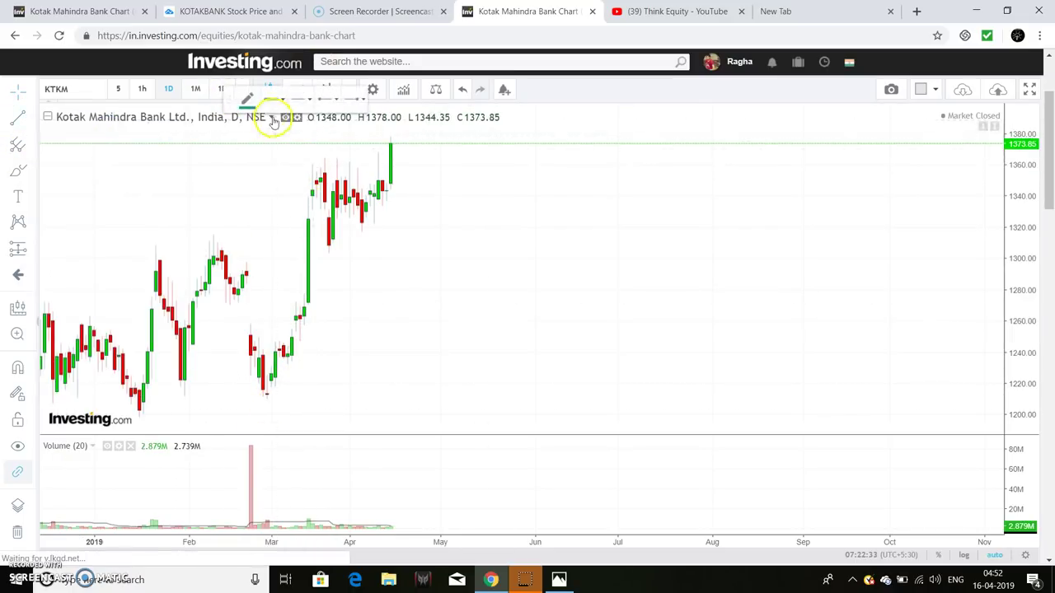
left_click(248, 101)
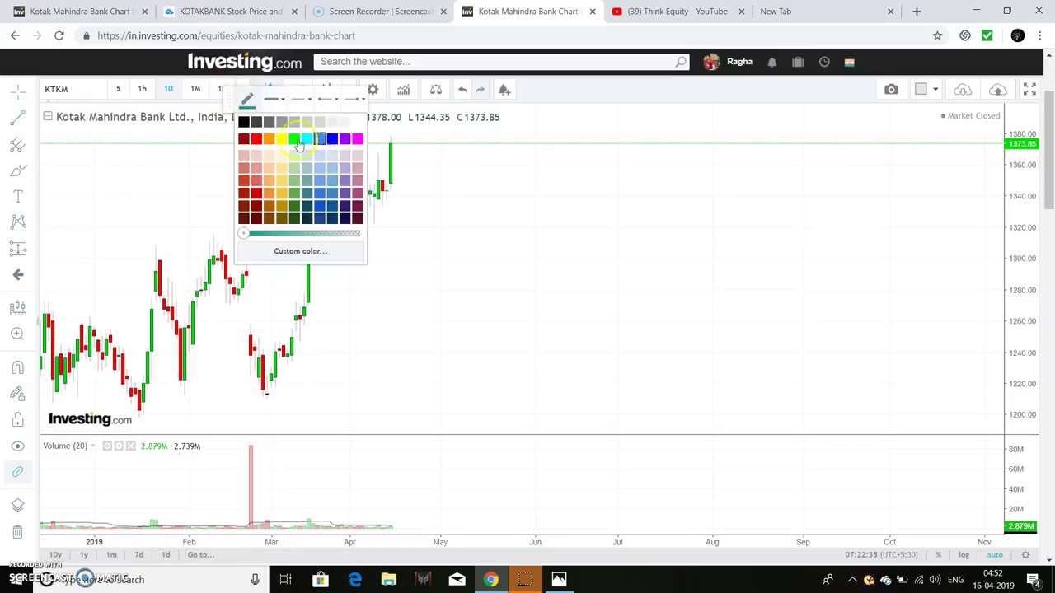
left_click(243, 122)
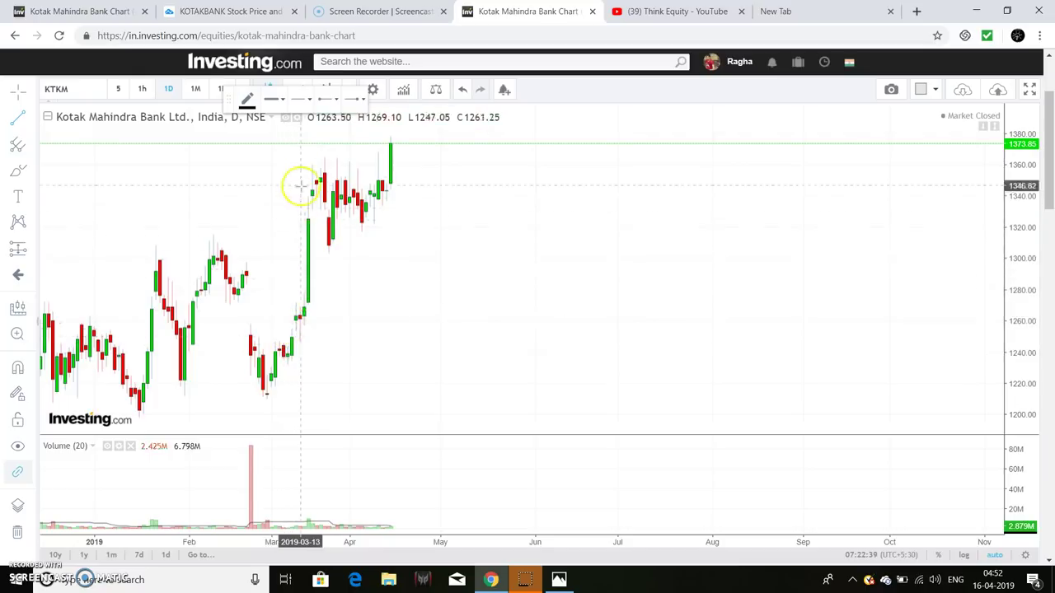
left_click(262, 397)
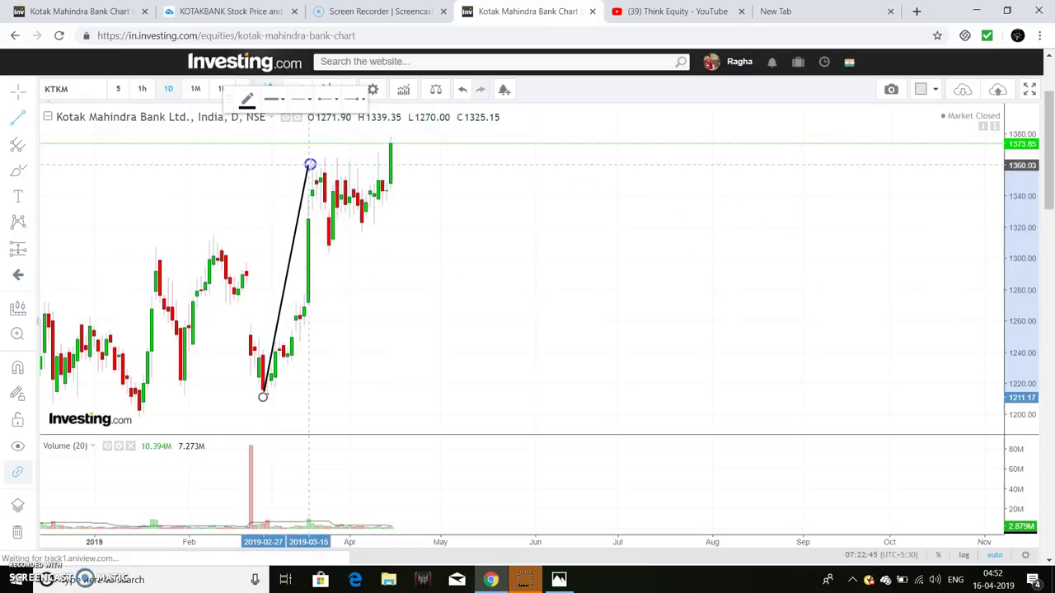
left_click(311, 162)
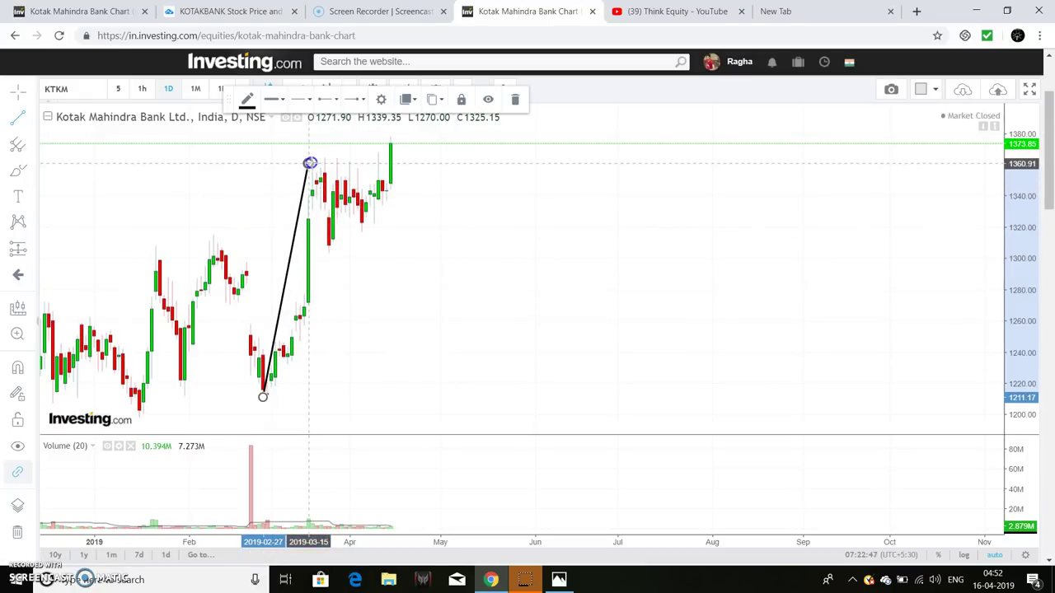
left_click(440, 305)
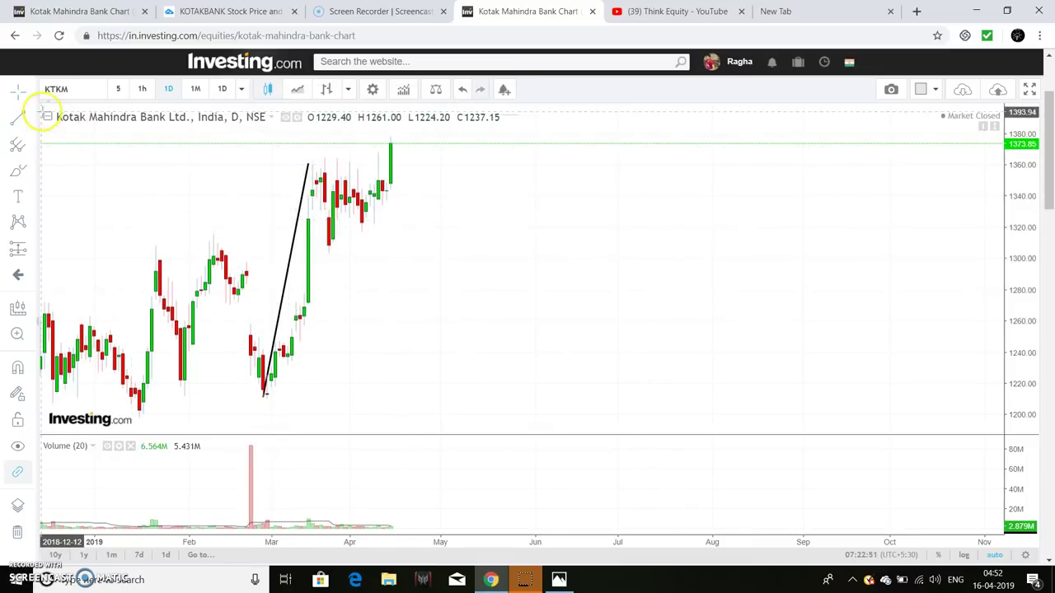
Draw a blue trend line across the consolidation highs from about 1364 on 2019-03-20 down to about 1342 on 2019-04-24
left_click(33, 117)
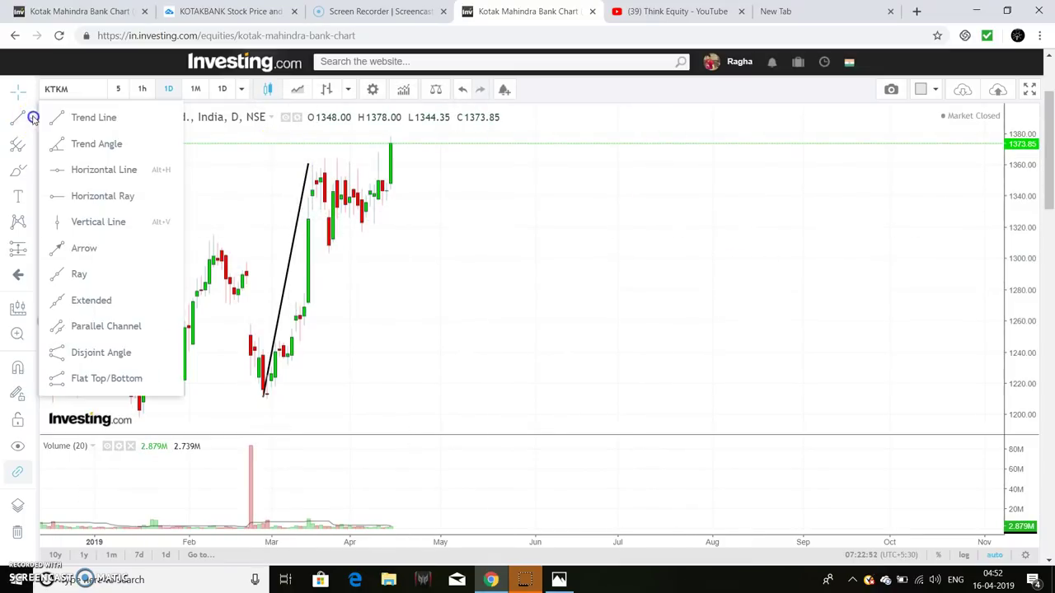
left_click(104, 121)
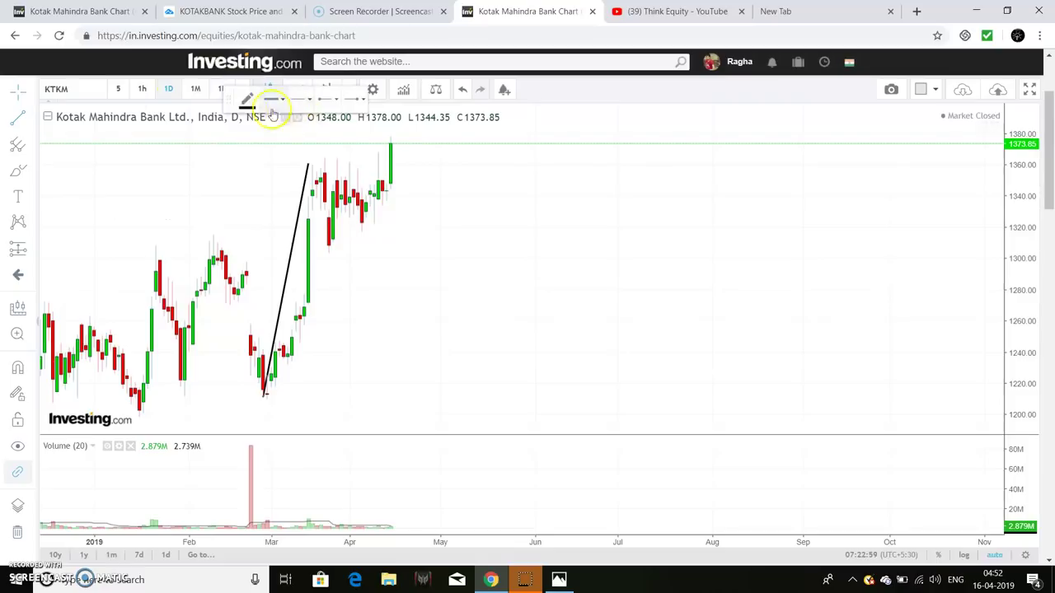
left_click(247, 103)
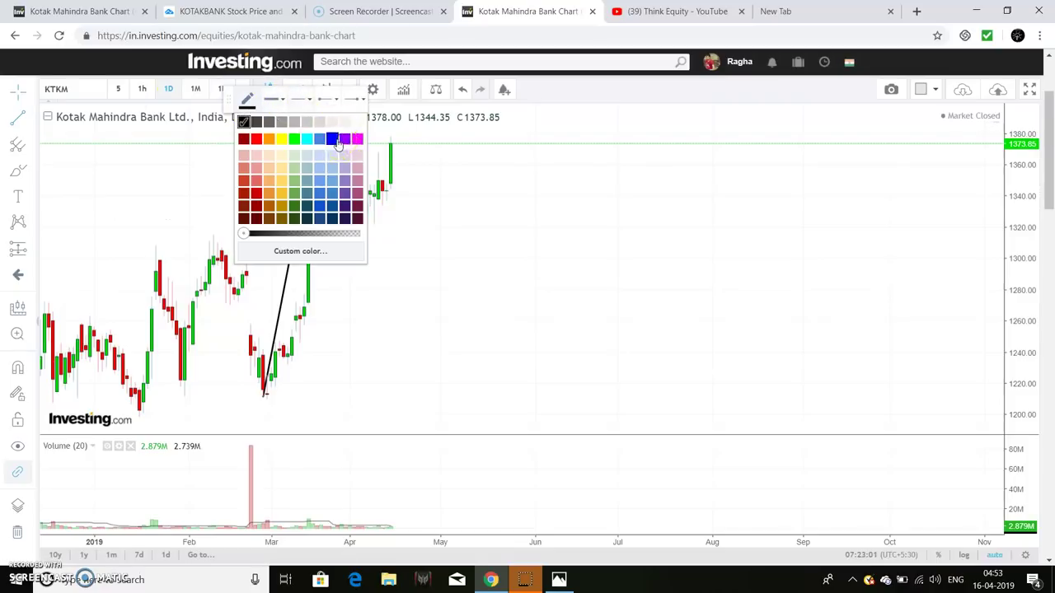
left_click(337, 140)
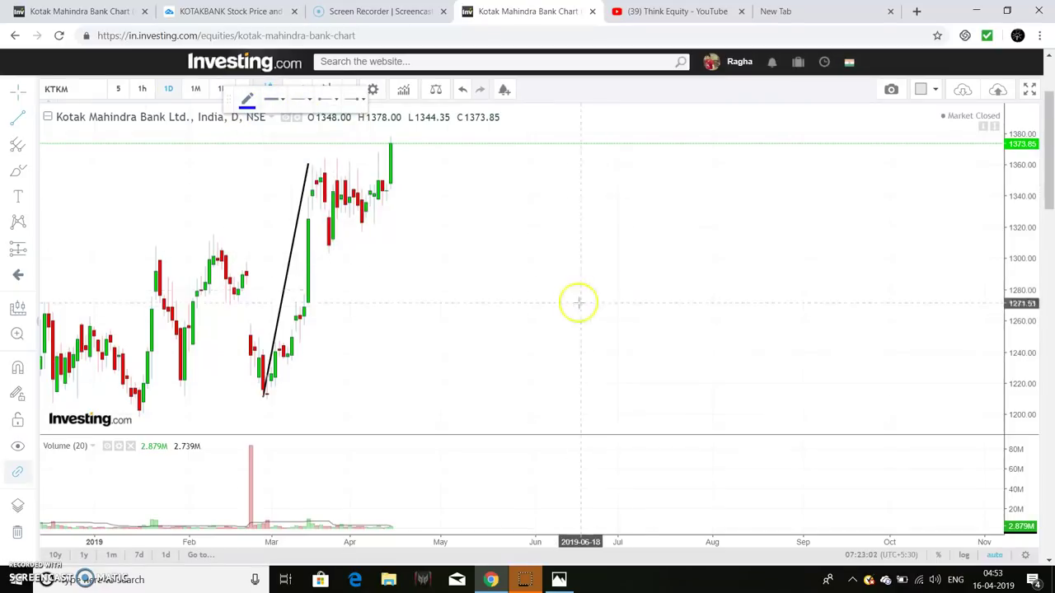
left_click(320, 158)
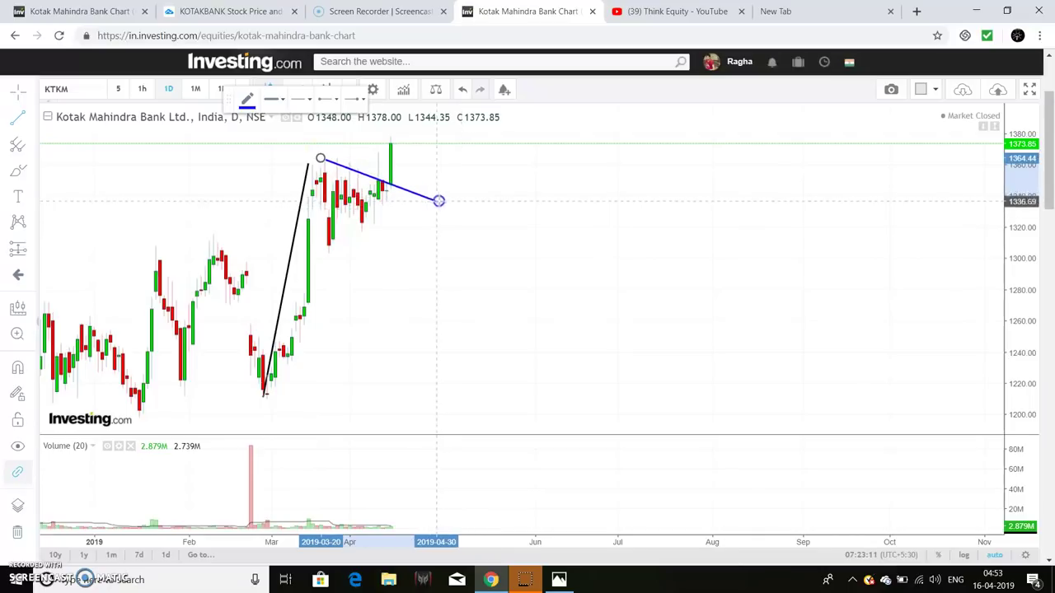
left_click(420, 194)
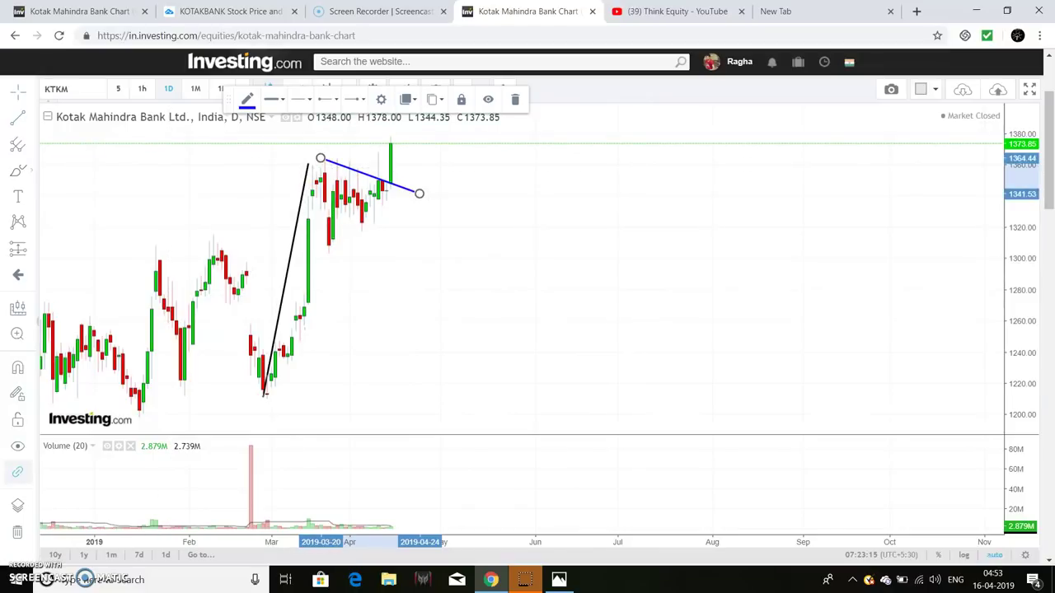
Draw a blue trend line under the consolidation lows from about 1307 on 2019-03-22 up to about 1339 on 2019-04-15
left_click(29, 117)
left_click(82, 117)
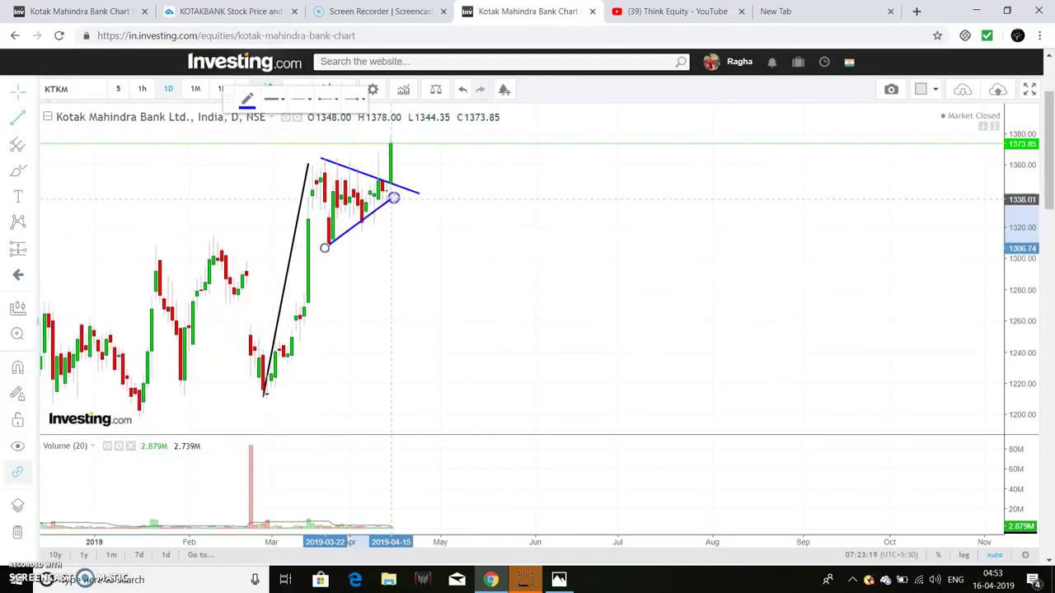
left_click(394, 197)
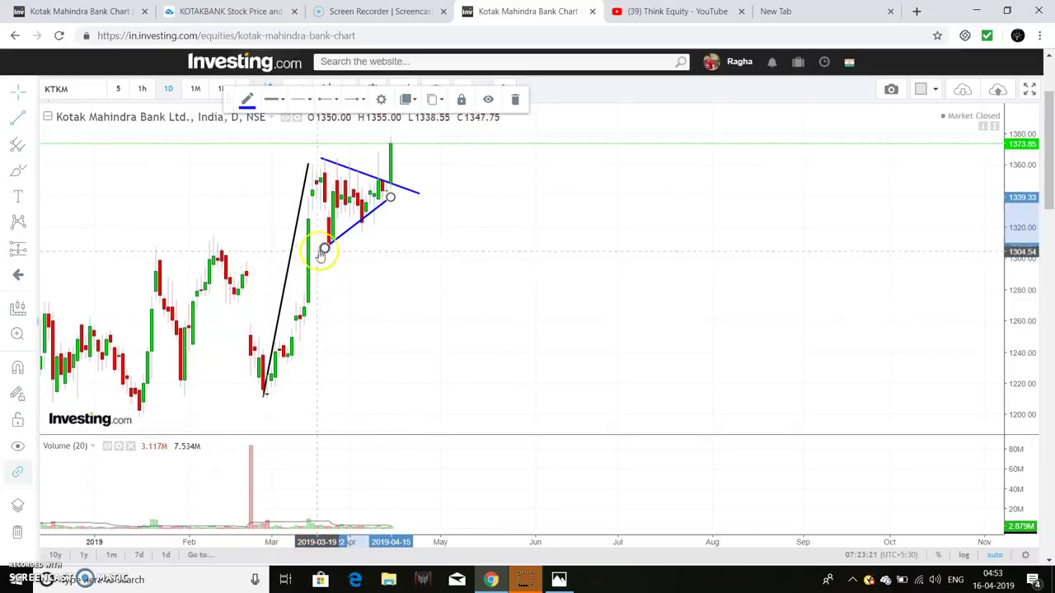
left_click(359, 227)
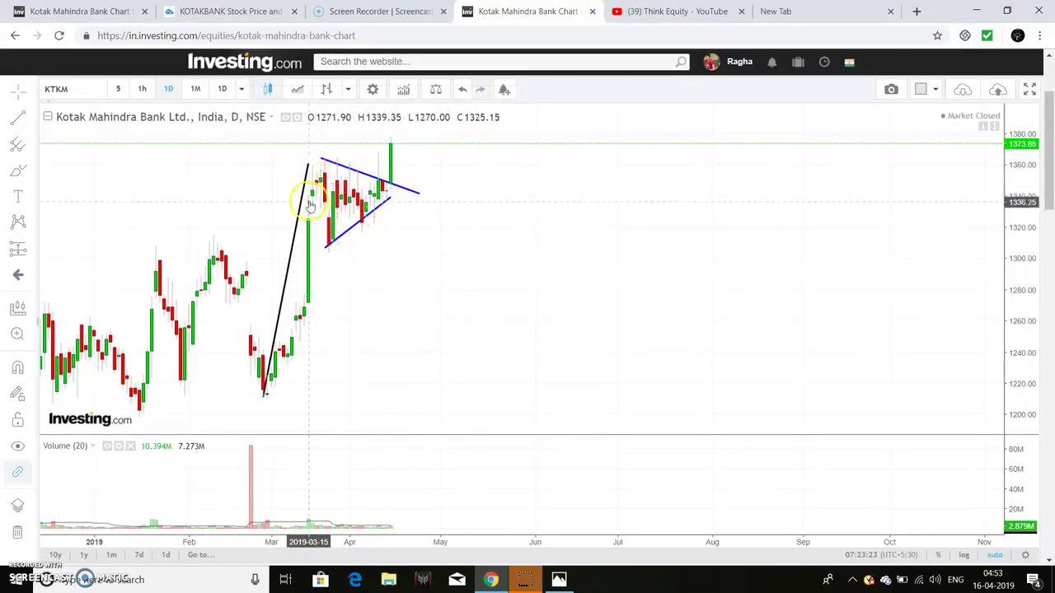
Move the upper end of the black rally line to about 1367 on 2019-03-20
left_click_drag(307, 165, 322, 154)
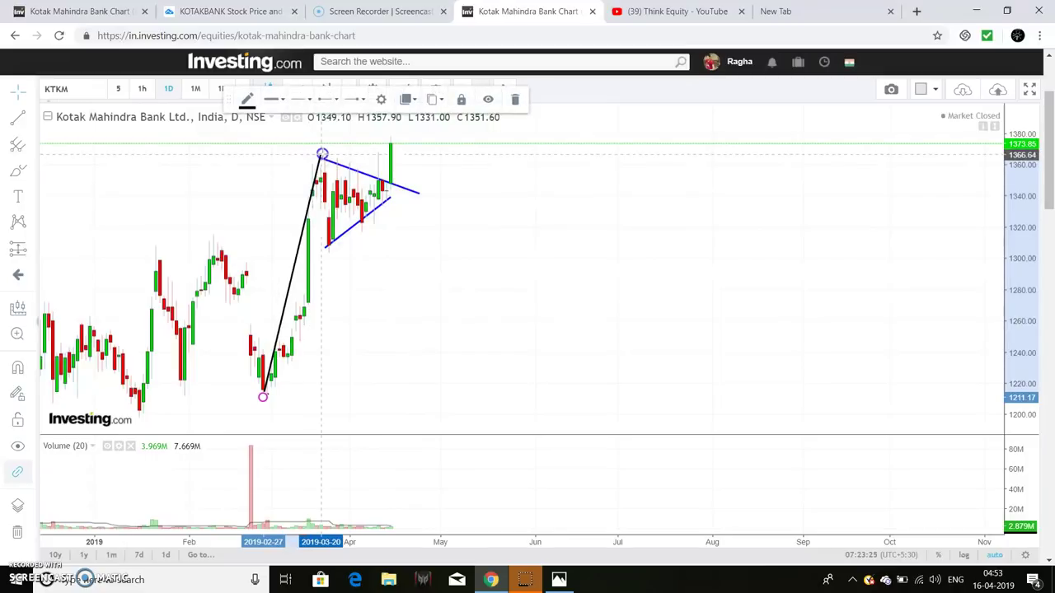
left_click(520, 308)
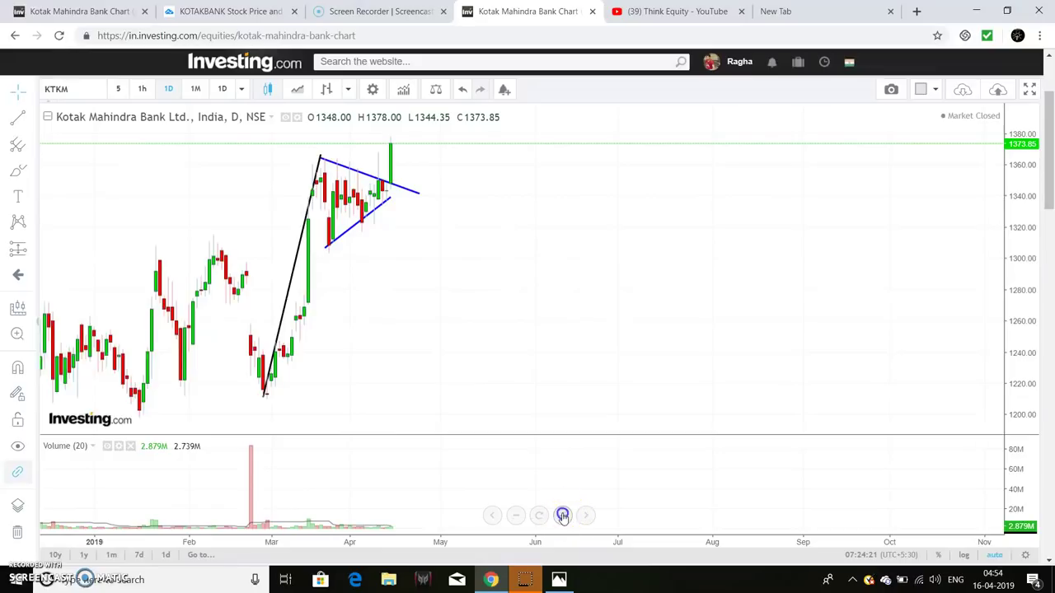
Extend the lower blue trend line to about 1342 so that it nearly meets the upper consolidation line
left_click(563, 515)
scroll(478, 410, "up", 3)
left_click_drag(477, 410, 661, 285)
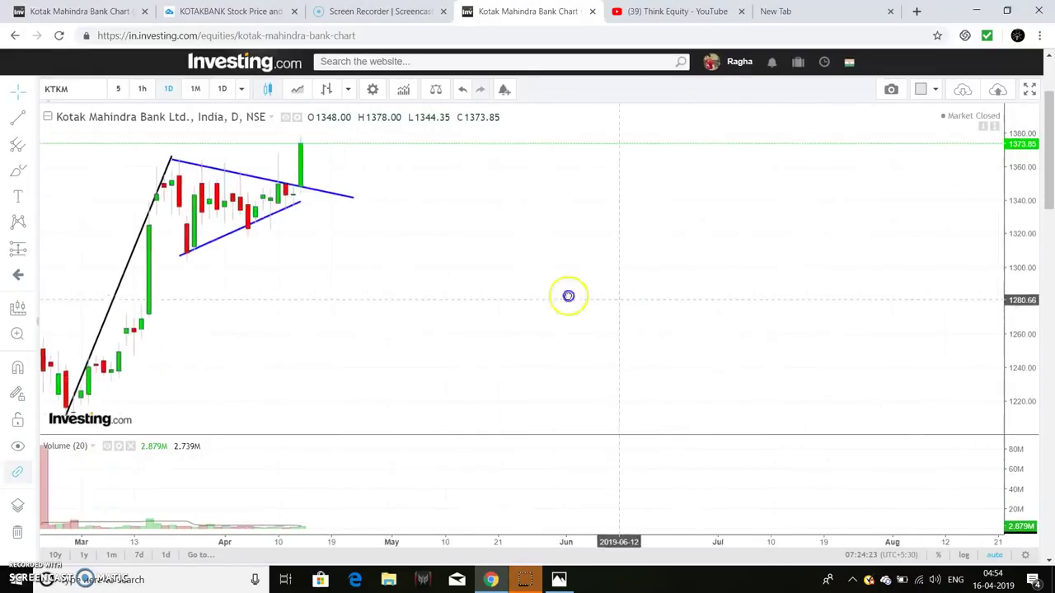
left_click_drag(569, 296, 535, 295)
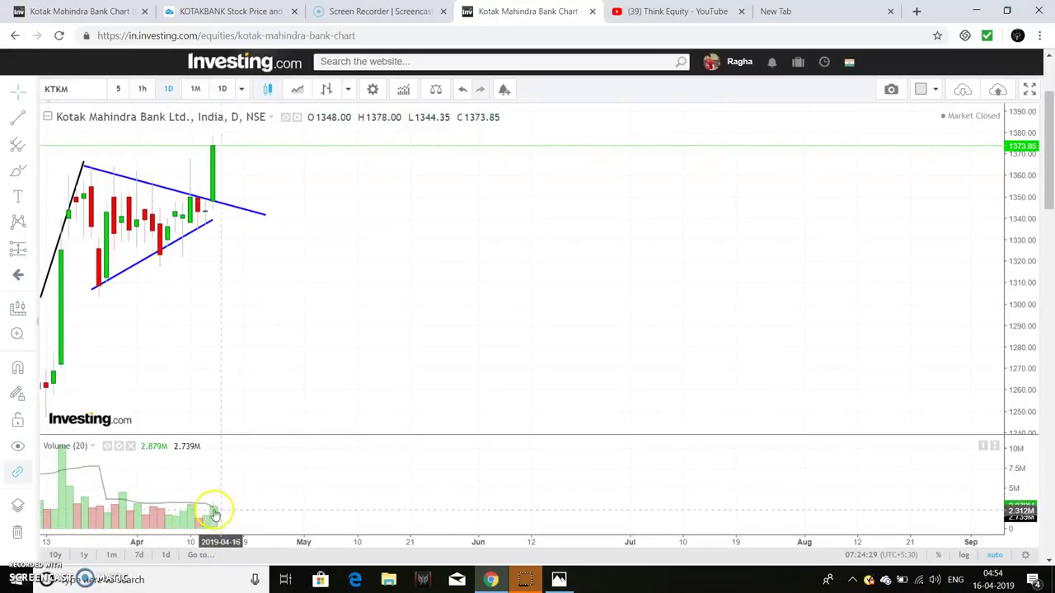
left_click_drag(423, 320, 687, 327)
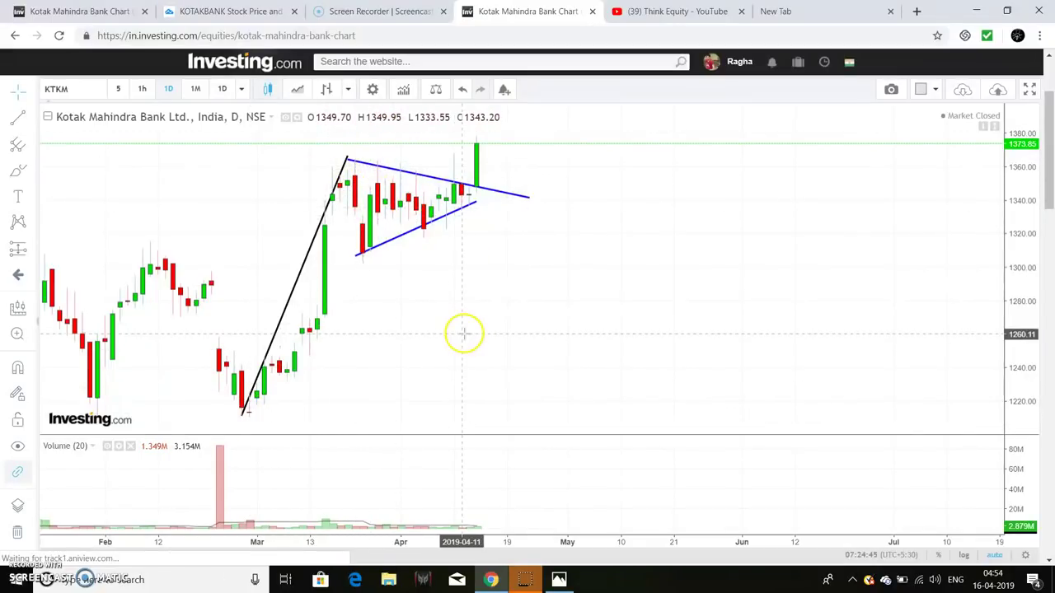
left_click(476, 204)
left_click_drag(475, 203, 504, 198)
left_click(612, 294)
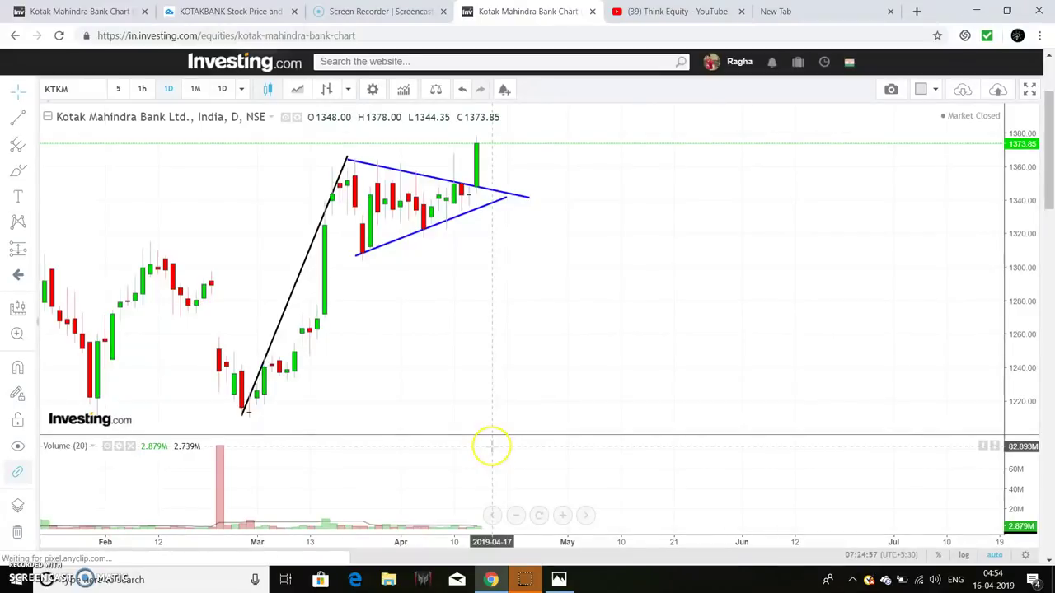
Move the lower end of the black rally line to about 1211 on 2019-02-28
left_click(241, 416)
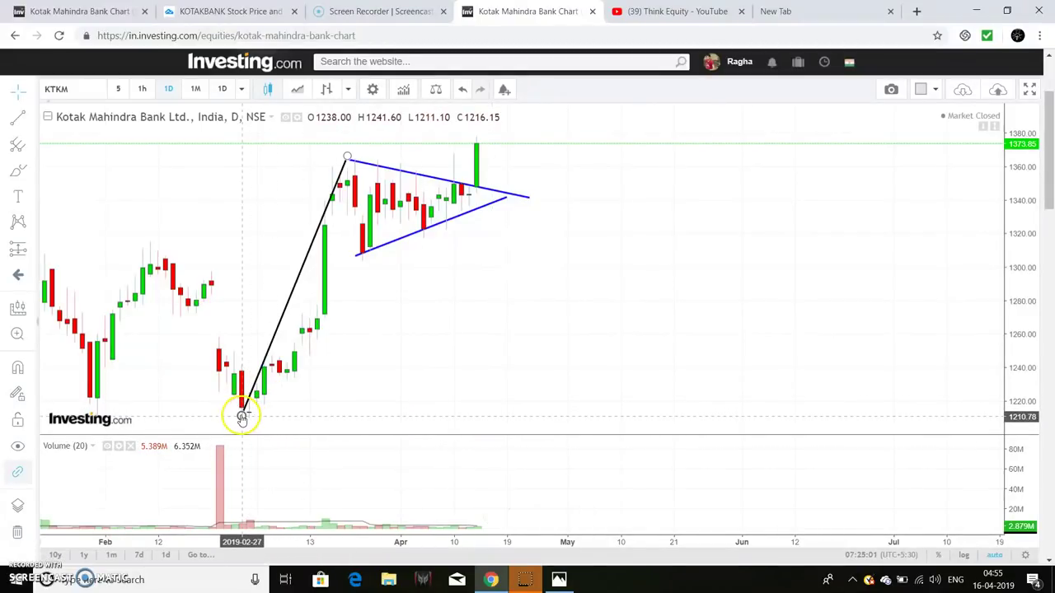
left_click_drag(245, 415, 249, 415)
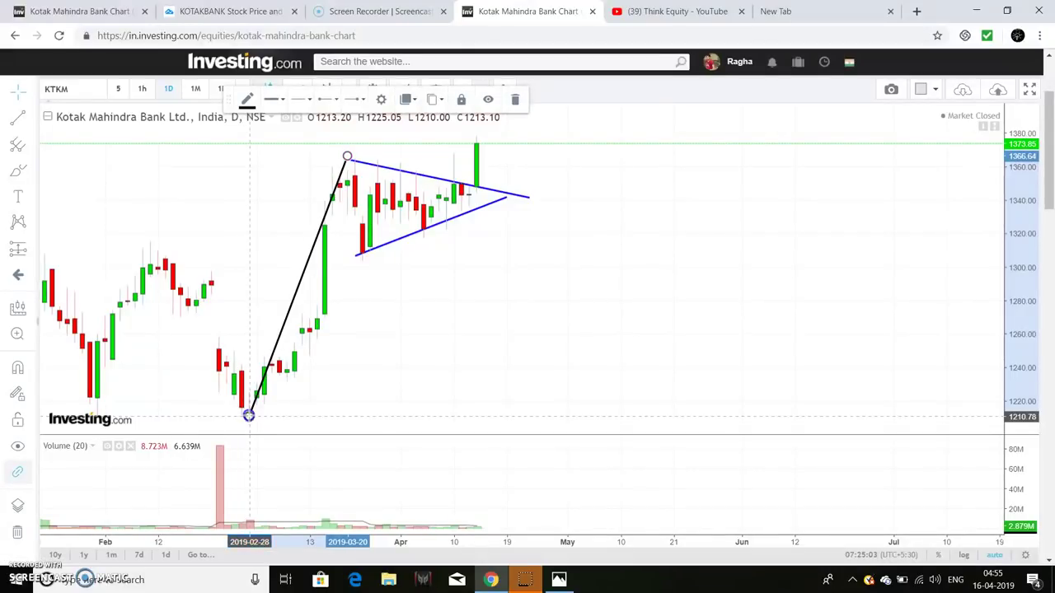
left_click(511, 373)
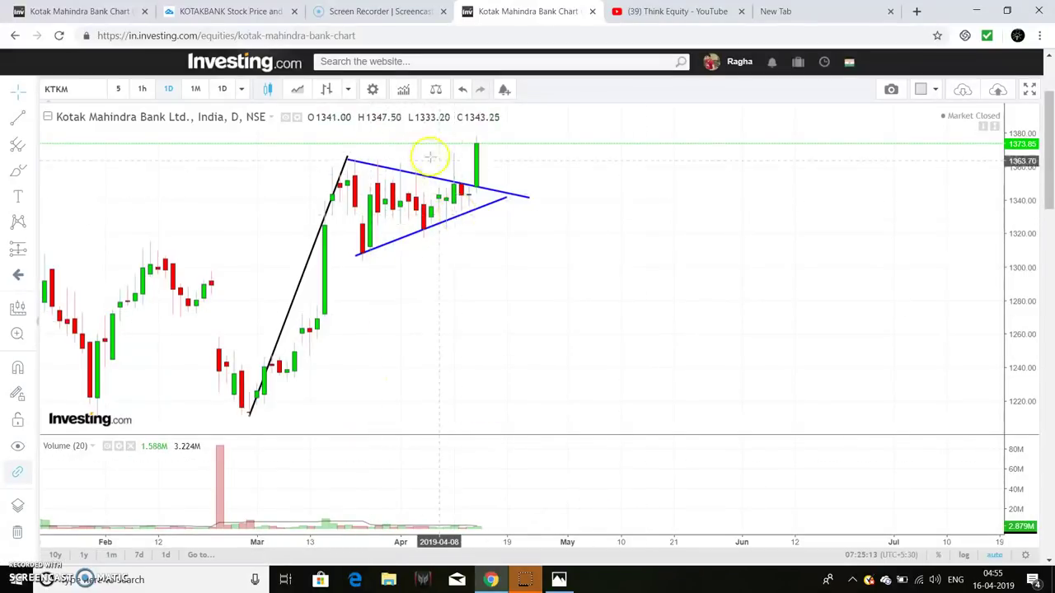
left_click(347, 158)
left_click(347, 159)
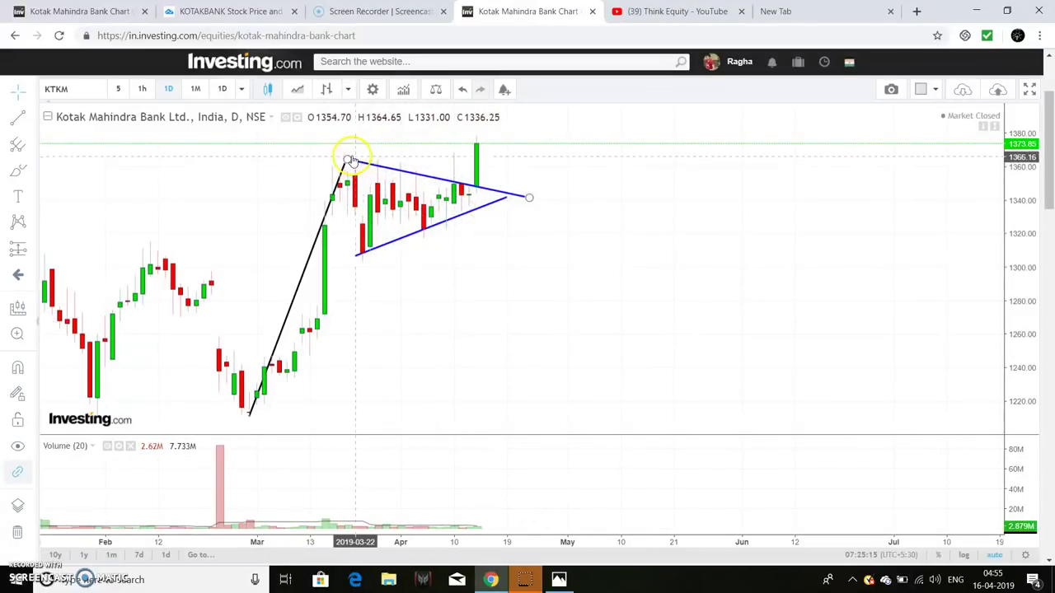
left_click(509, 157)
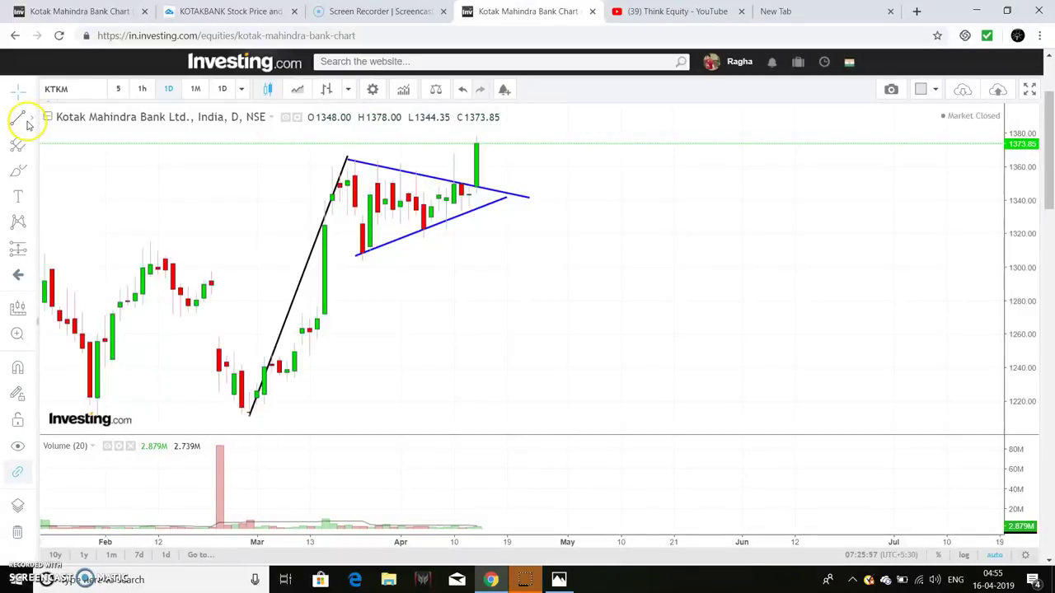
Draw a dotted blue horizontal trend line at about 1347 from 2019-04-09 to 2019-05-08
left_click(156, 137)
left_click(35, 121)
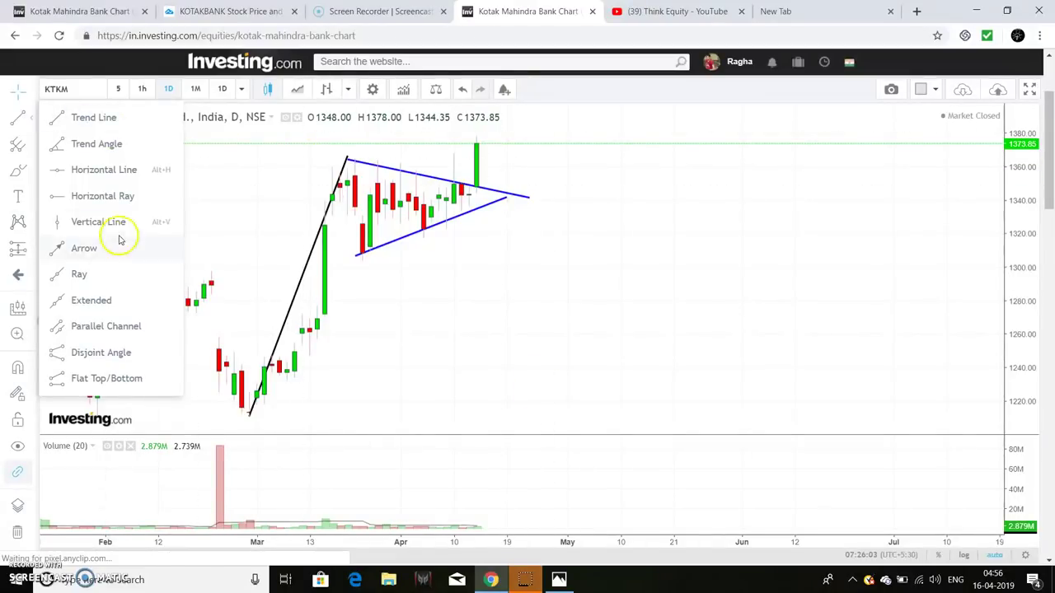
left_click(83, 121)
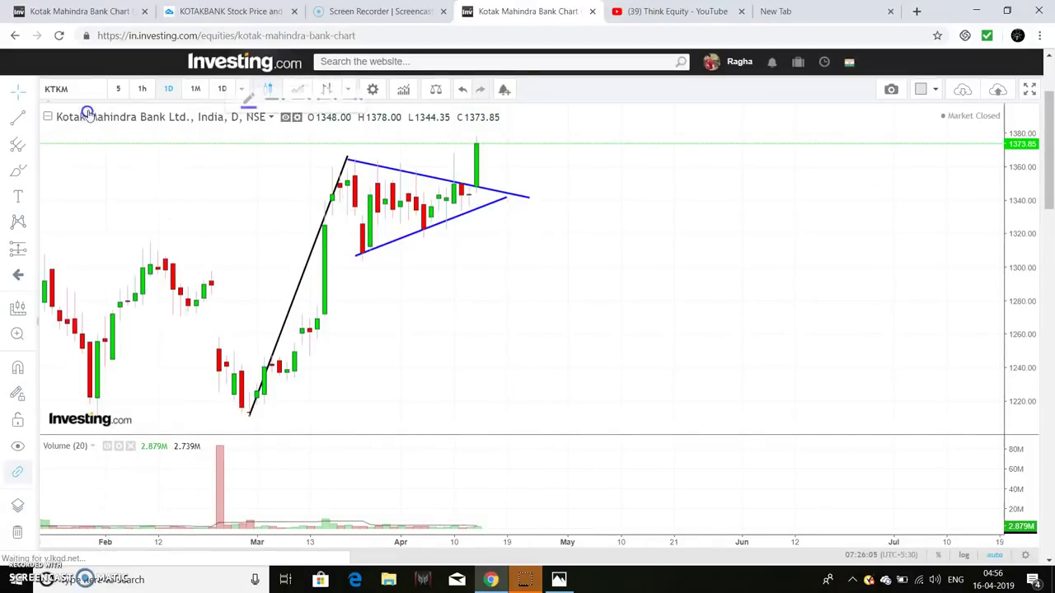
left_click(286, 104)
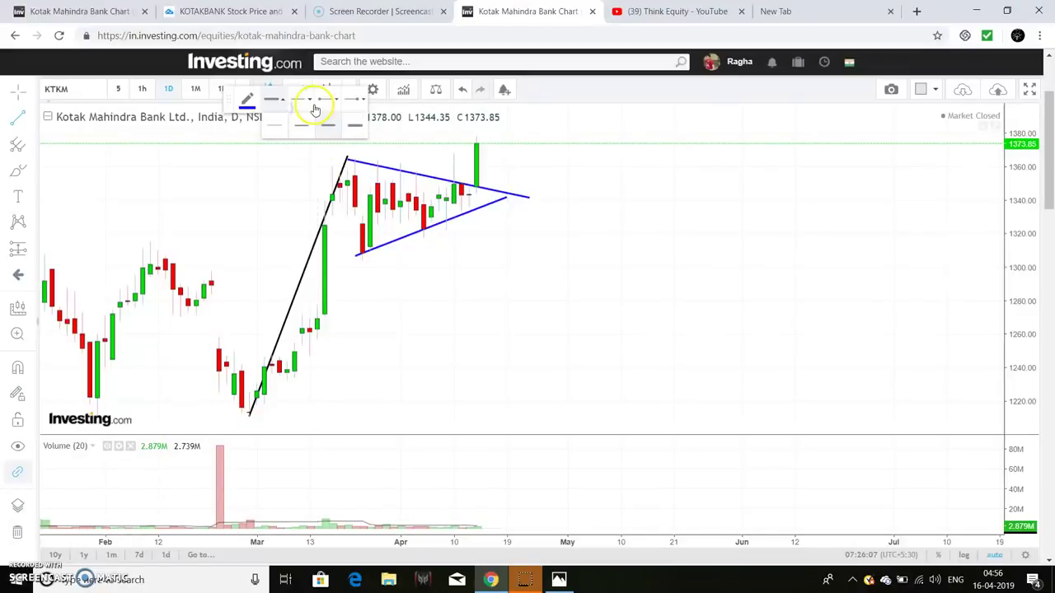
left_click(305, 109)
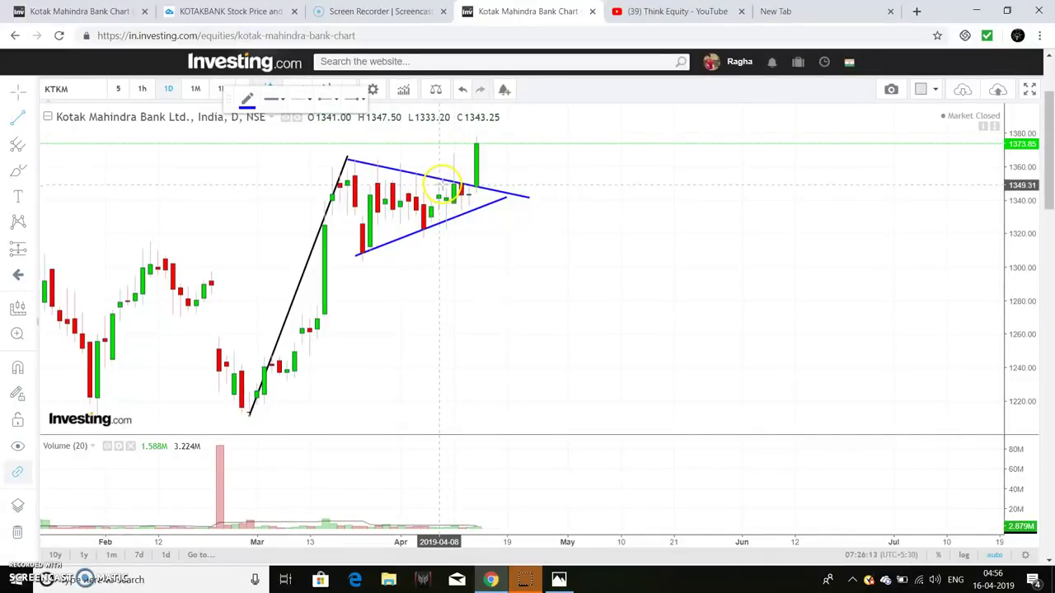
left_click(447, 188)
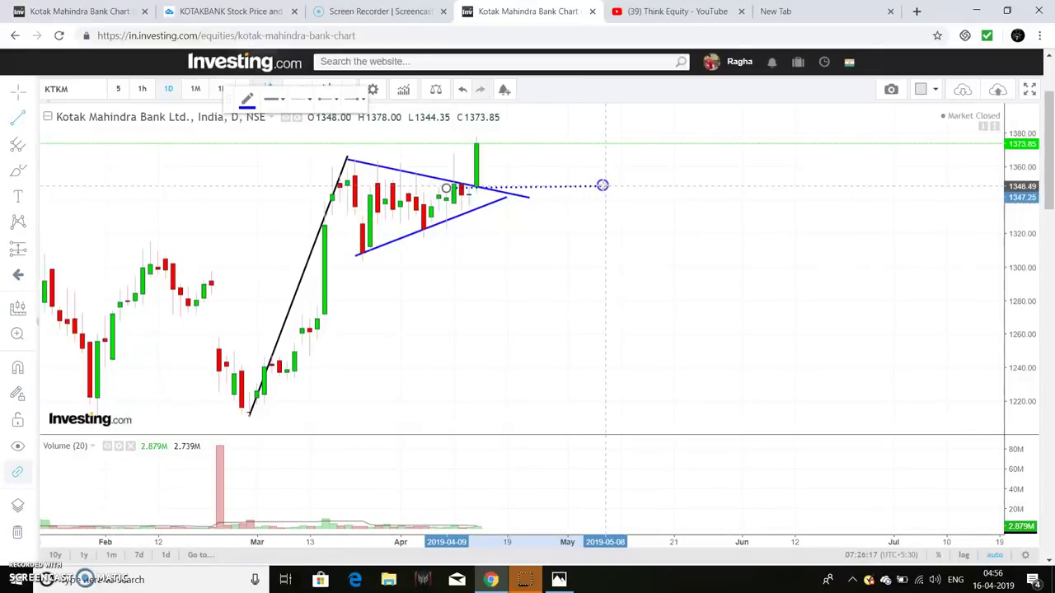
left_click(604, 187)
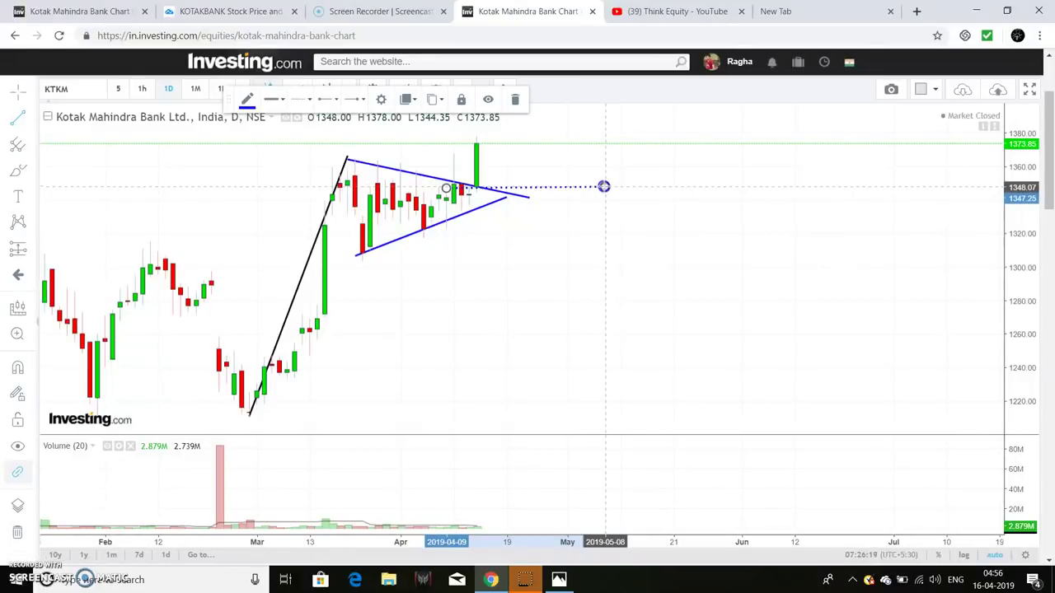
left_click(542, 214)
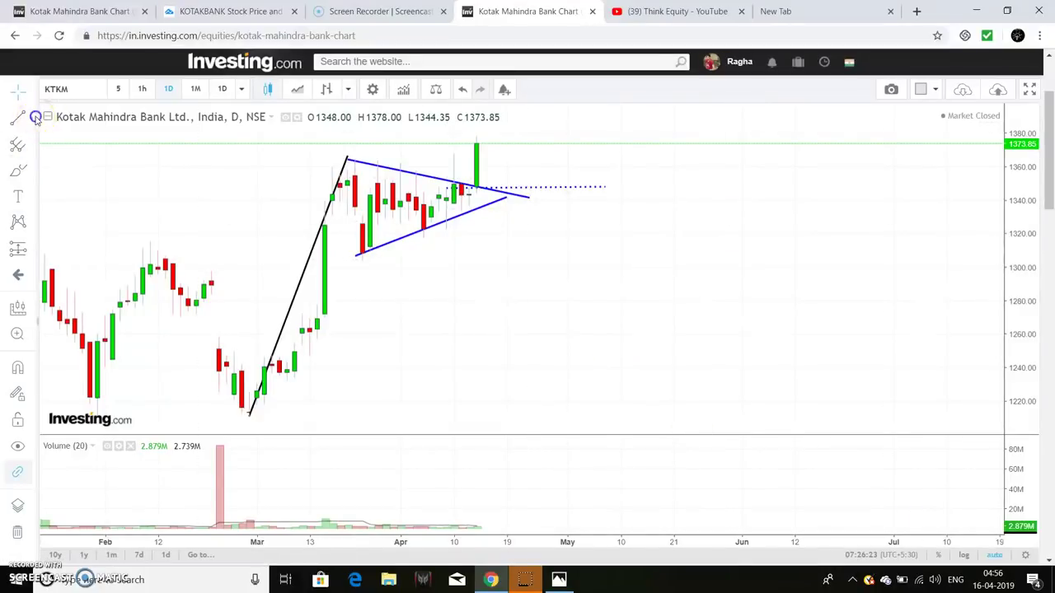
Draw a second dotted blue horizontal trend line at about 1323 from 2019-04-01 to 2019-05-08
left_click(36, 118)
left_click(95, 122)
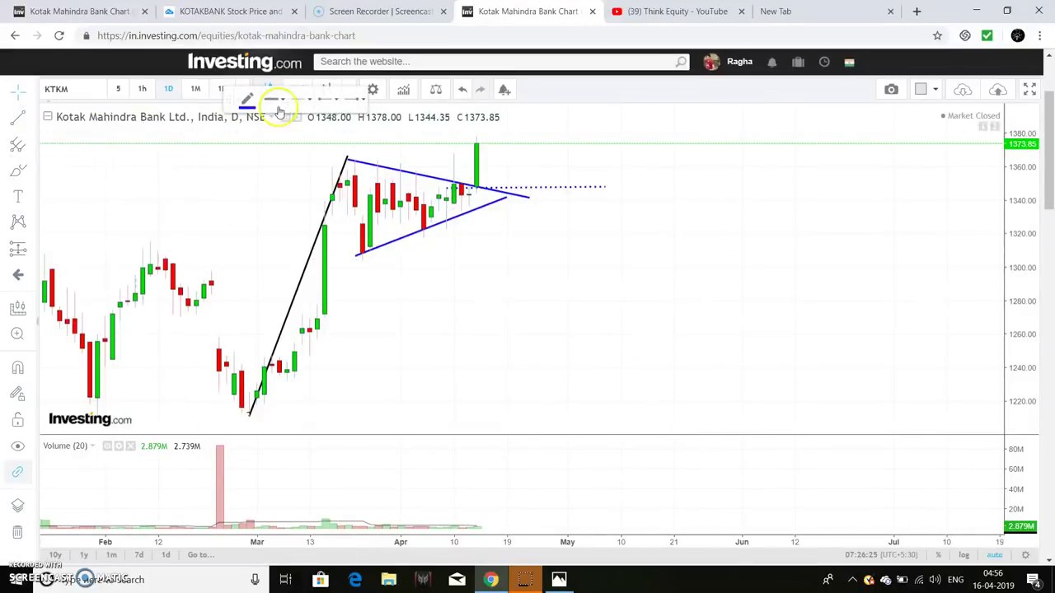
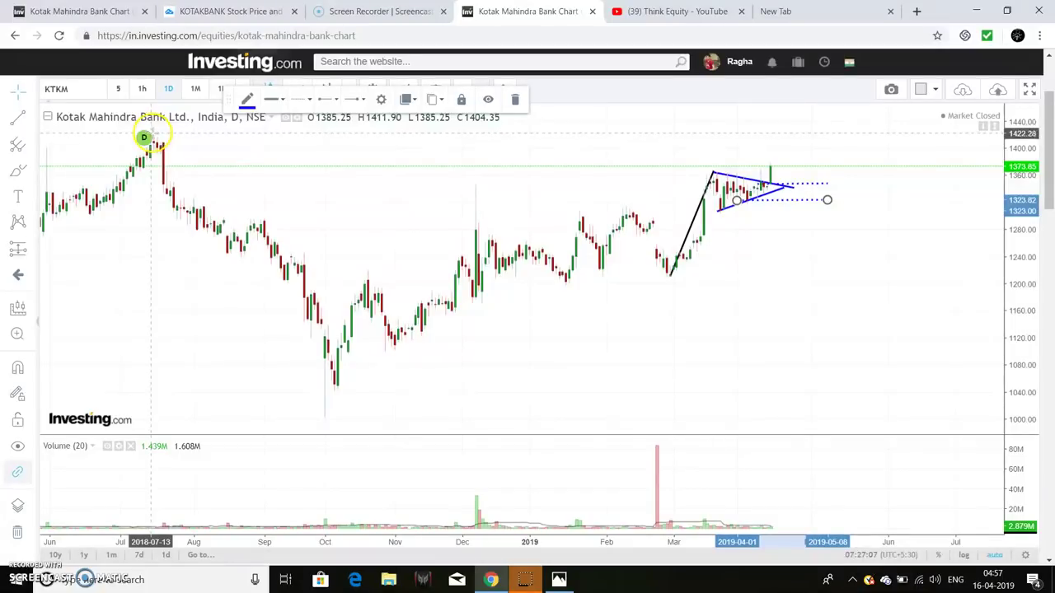
Draw a dotted blue trend line at about 1415 from the July 2018 high on 2018-07-13 to 2019-05-08
mouse_move(152, 138)
left_mouse_down()
mouse_move(421, 140)
mouse_move(345, 140)
left_mouse_up()
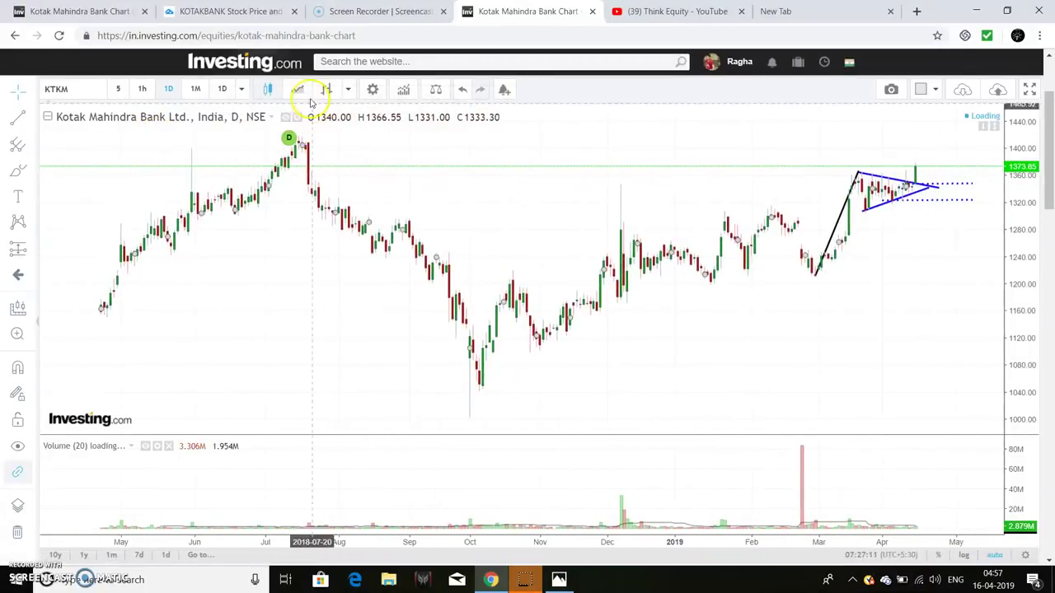
left_click(29, 122)
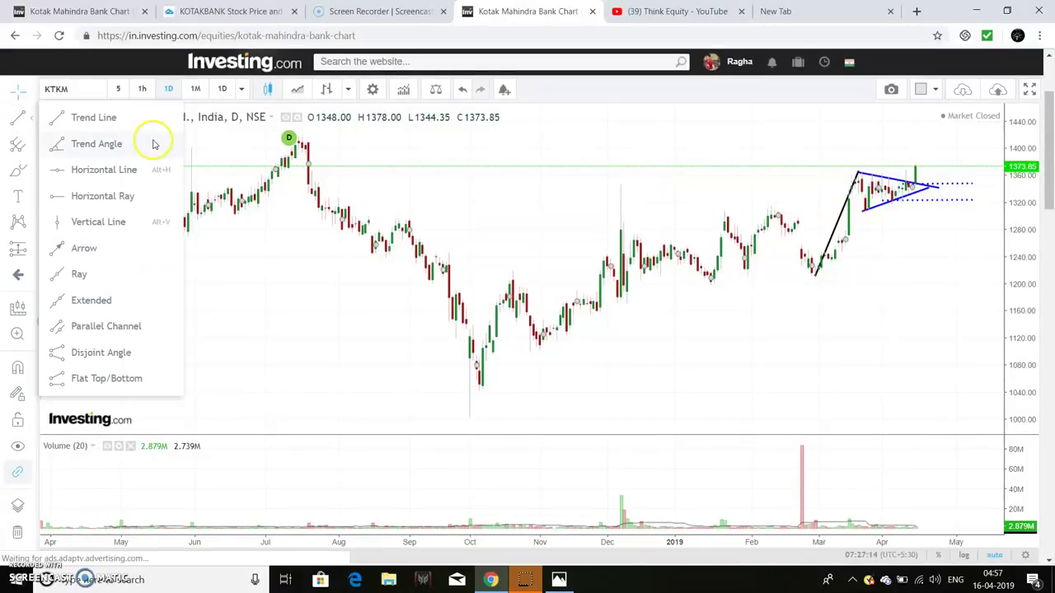
left_click(95, 117)
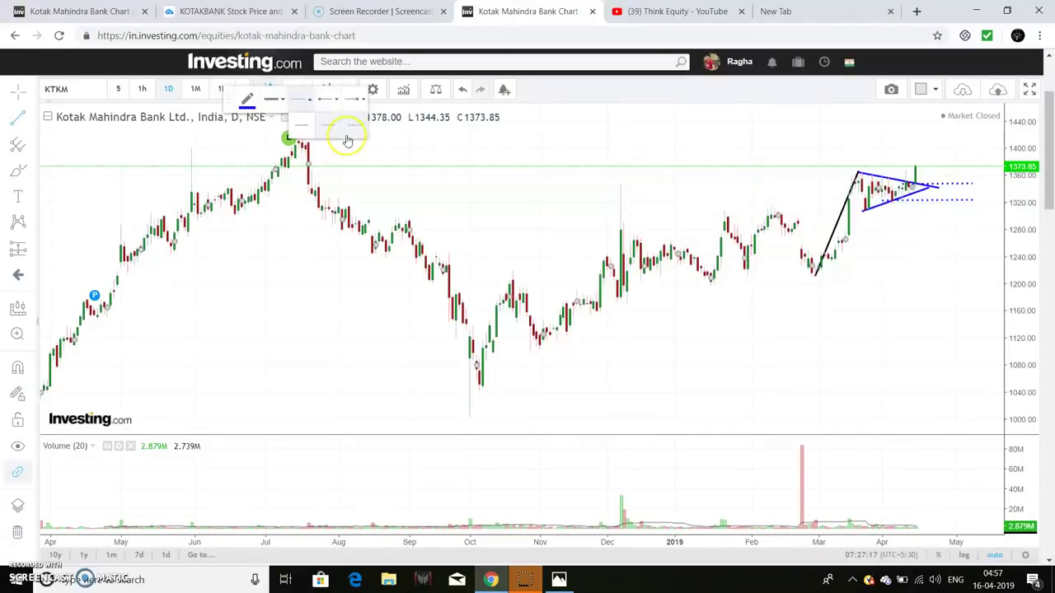
left_click(295, 138)
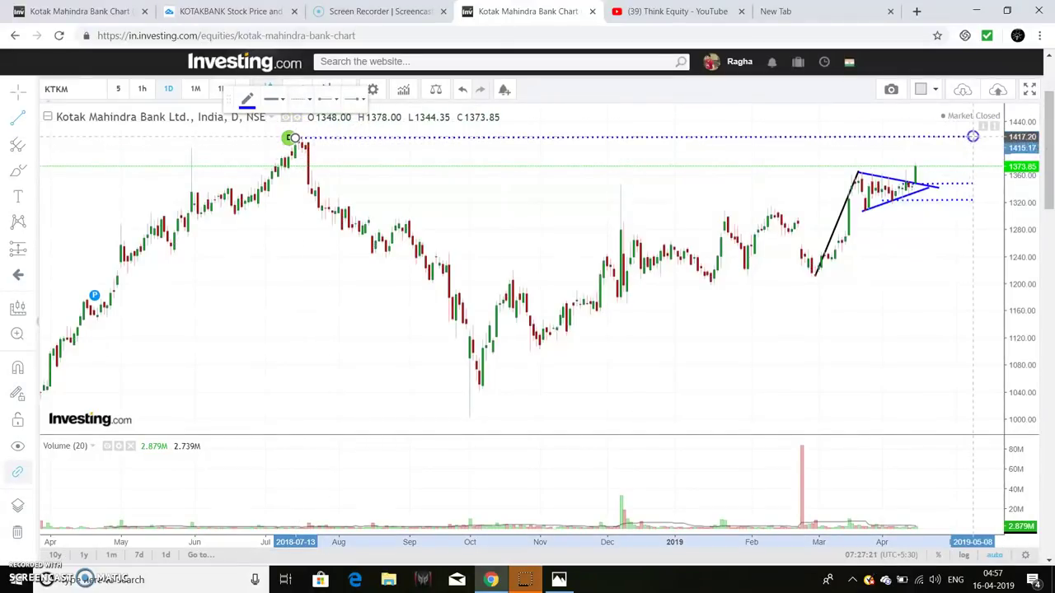
left_click(974, 138)
Add the text note "tgt 1415" beside the end of the 1415 dotted line
left_click_drag(965, 294, 617, 358)
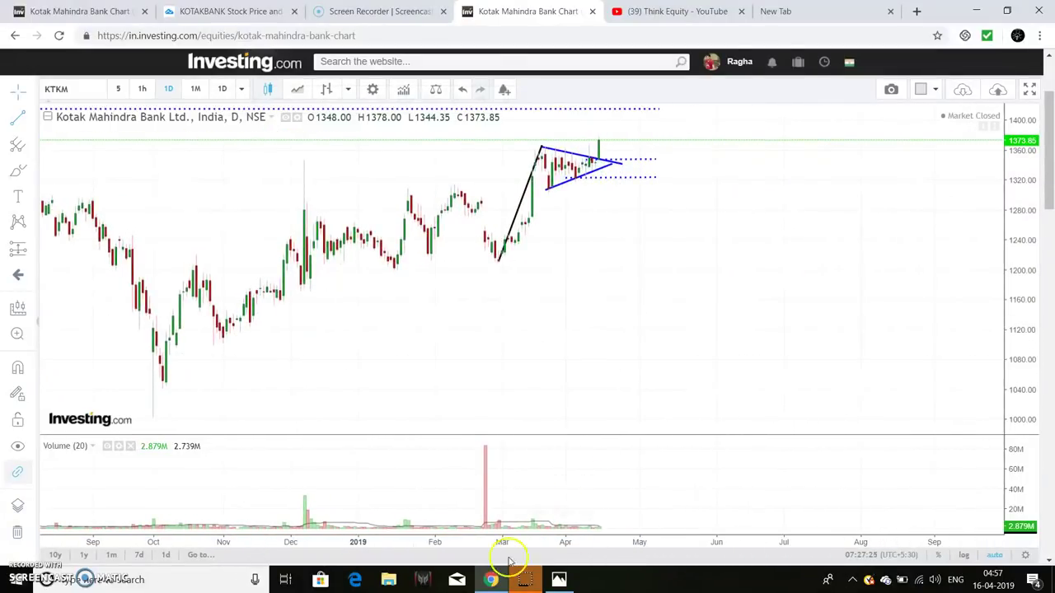
left_click(562, 518)
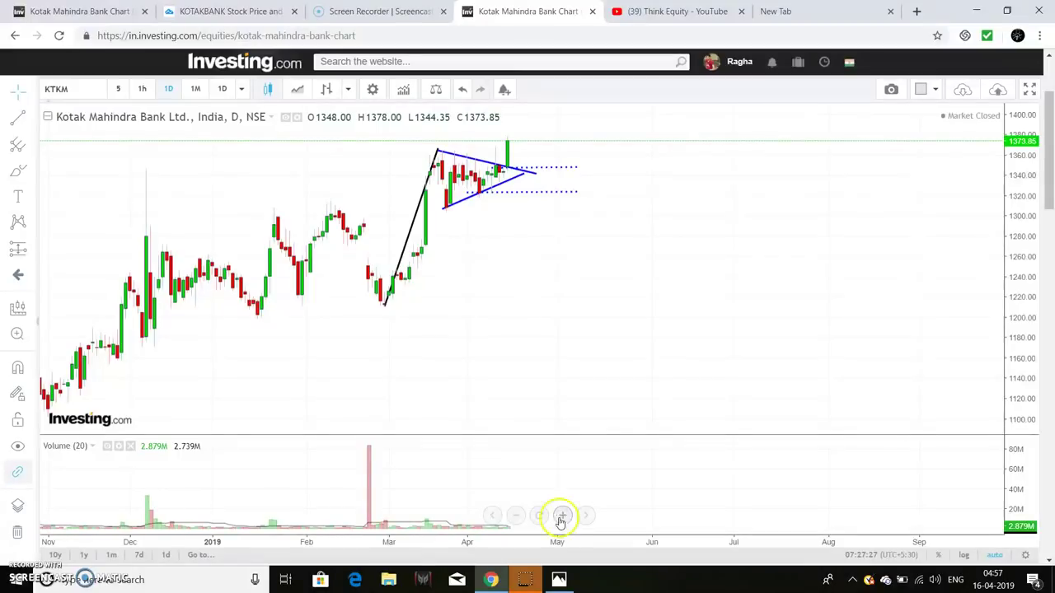
left_click(517, 515)
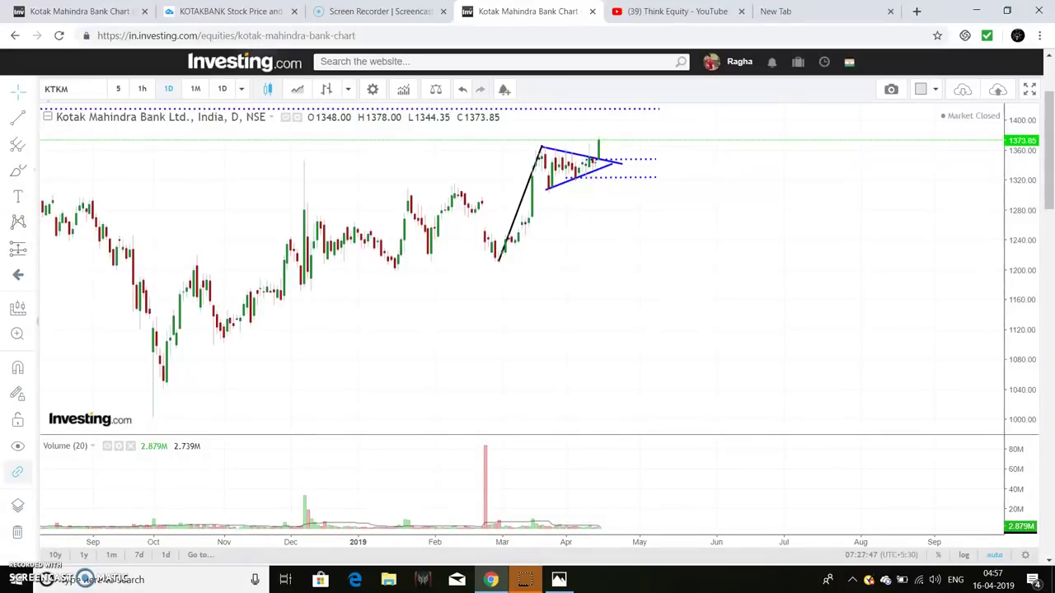
left_click(32, 200)
left_click(58, 195)
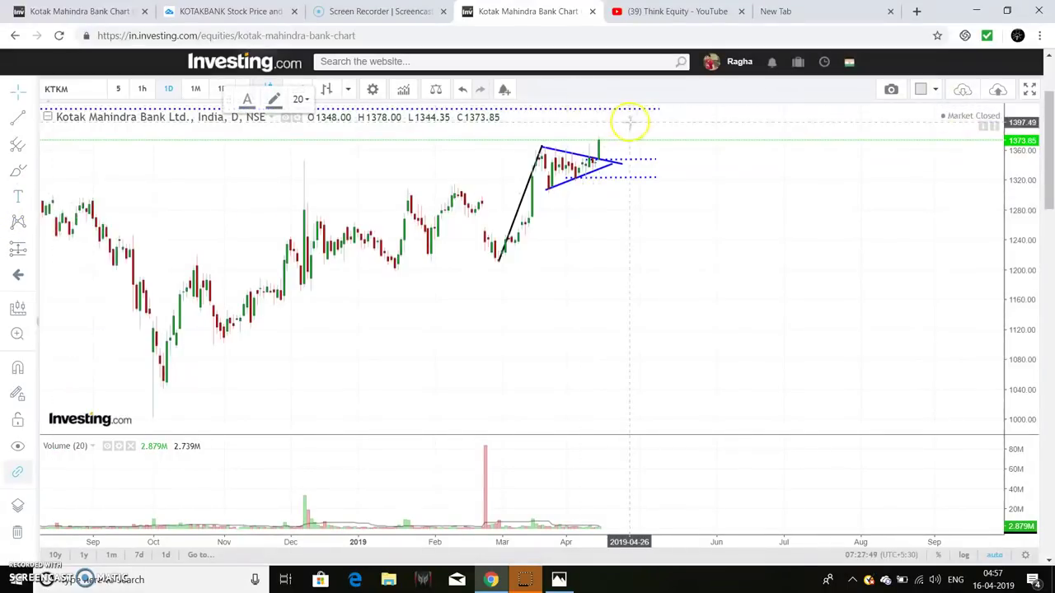
left_click(671, 117)
type("tgt")
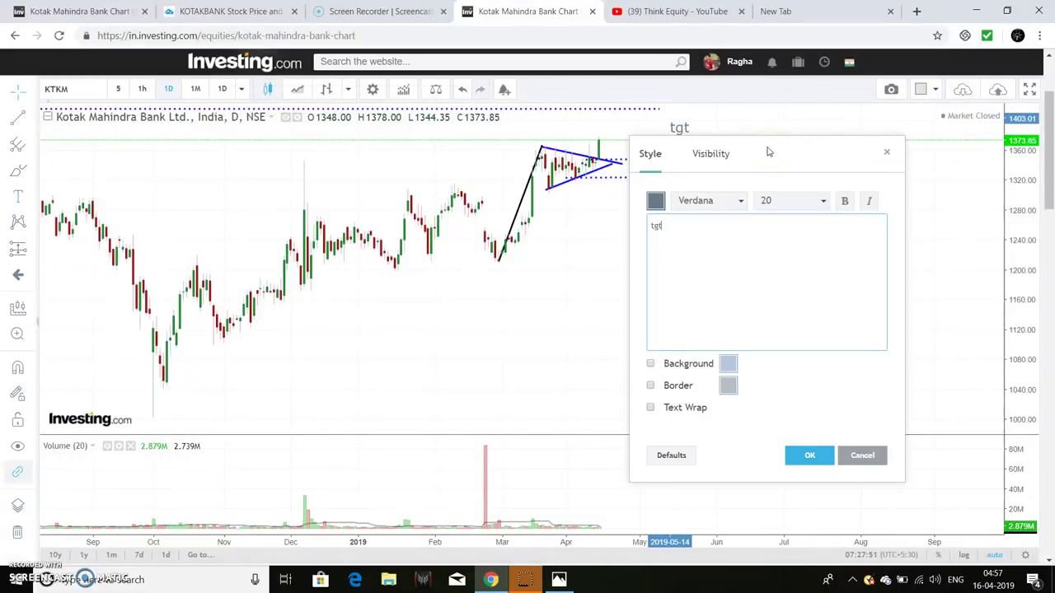
type(" 1415")
left_click(810, 454)
left_click_drag(723, 124, 720, 121)
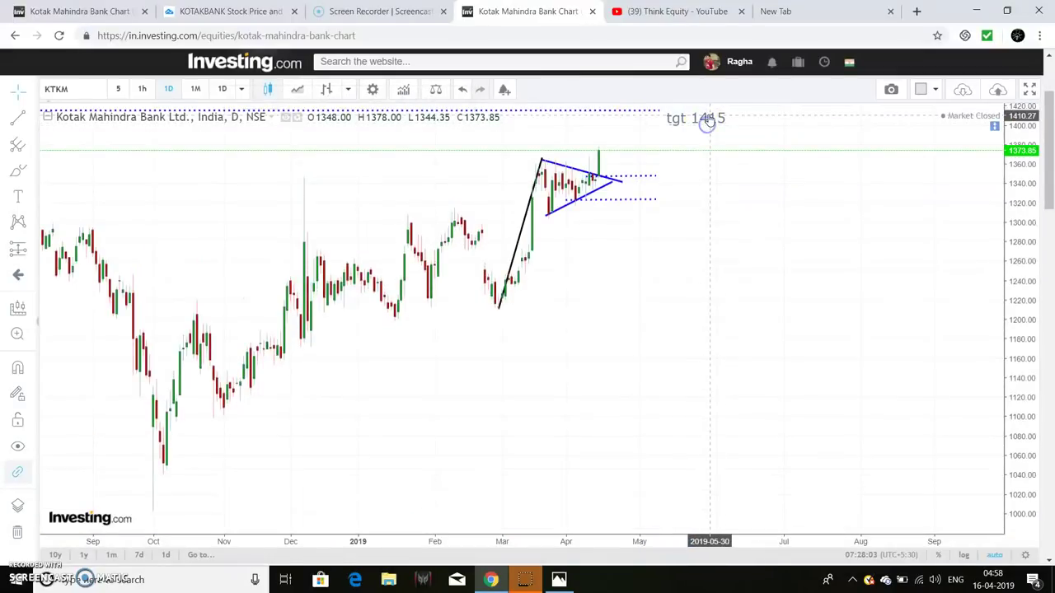
Change the text of the "tgt 1415" note to "tgt 1400-1415"
double_click(708, 117)
type("tgt 140")
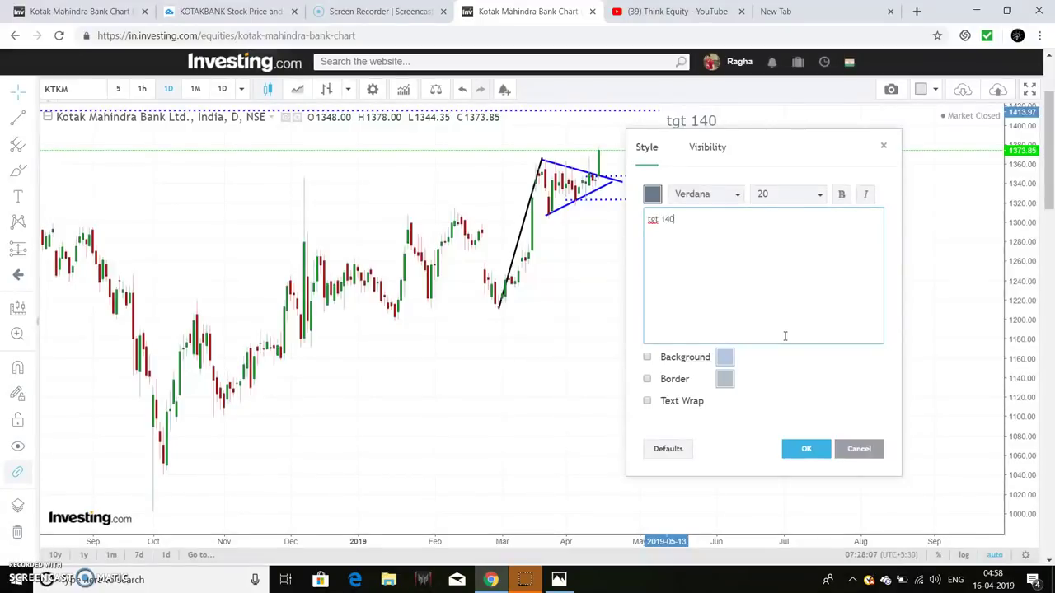
type("0-1415")
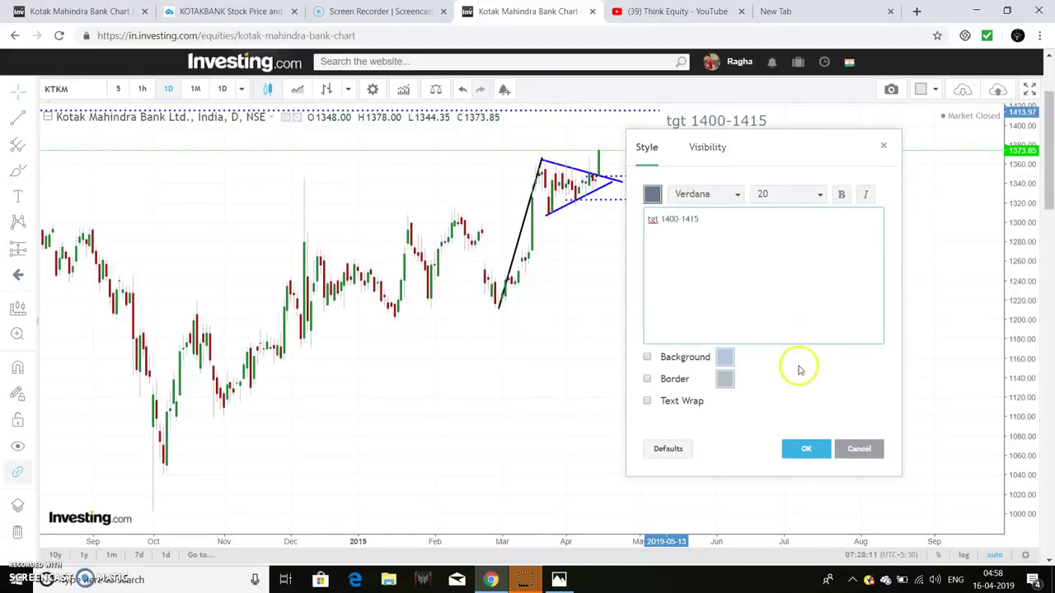
left_click(803, 448)
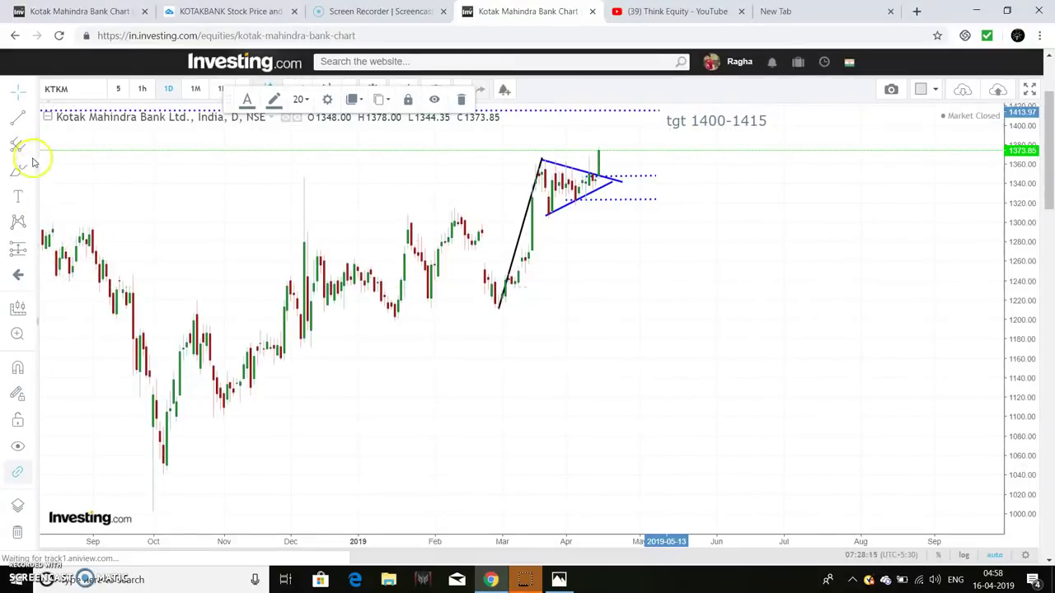
Add the text note "SL 1325" just below the end of the lower dotted line, at about 1315 on 2019-05-01
left_click(38, 203)
left_click(123, 195)
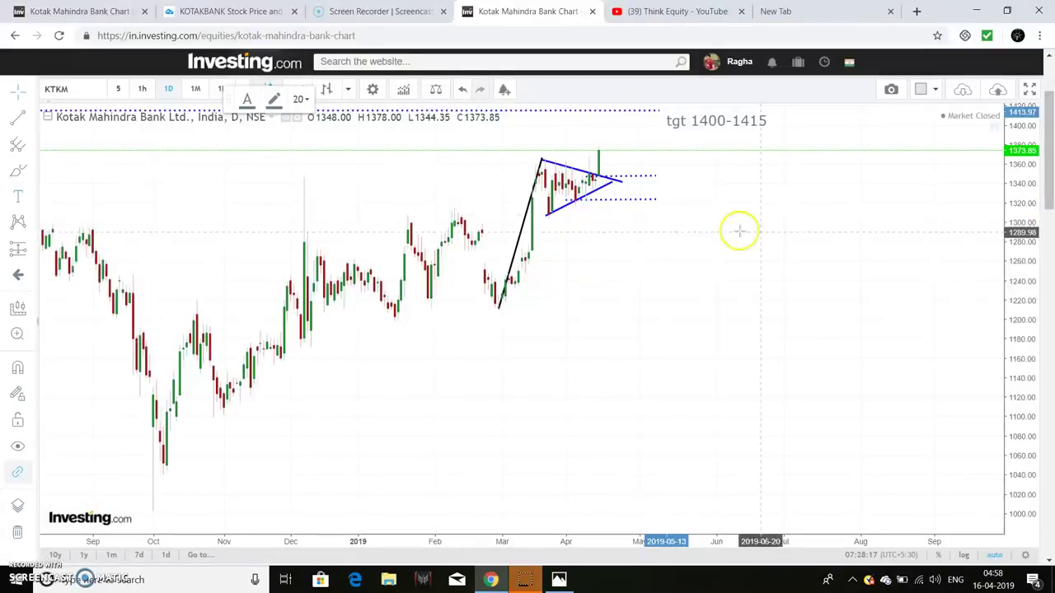
left_click(639, 210)
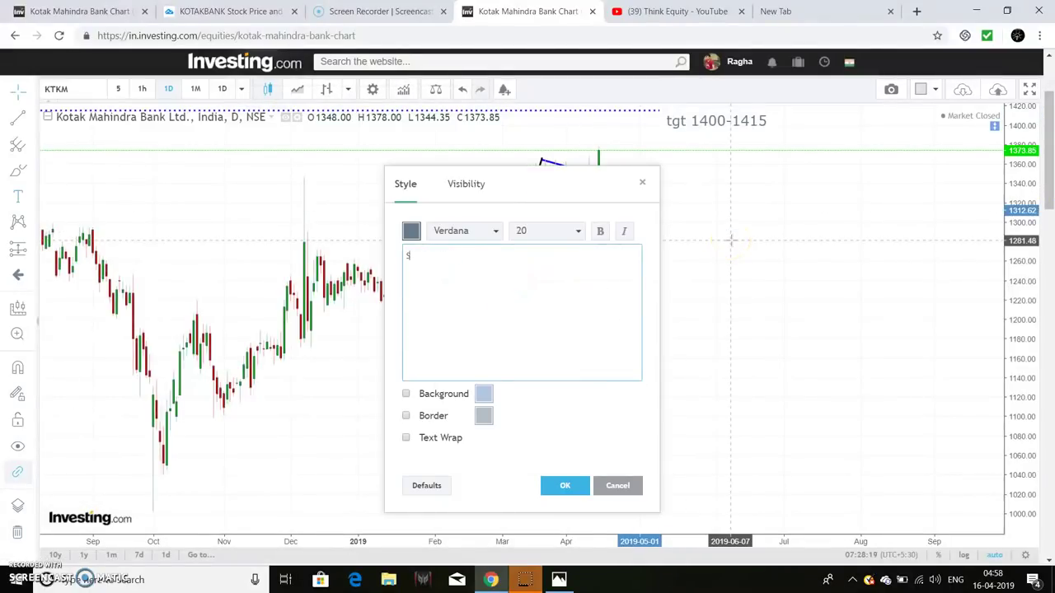
type("SL 1325")
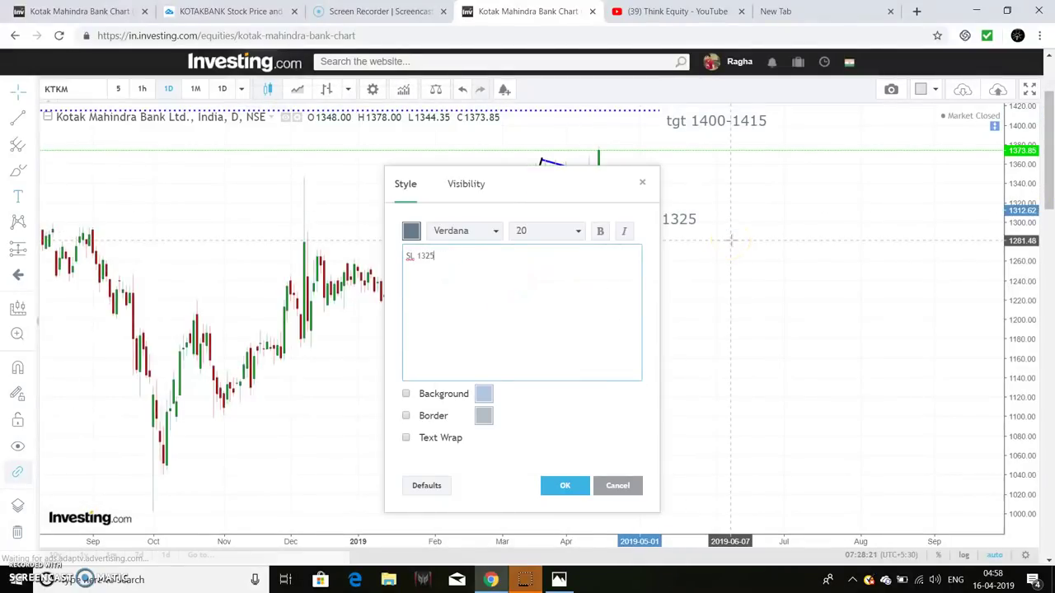
left_click(567, 481)
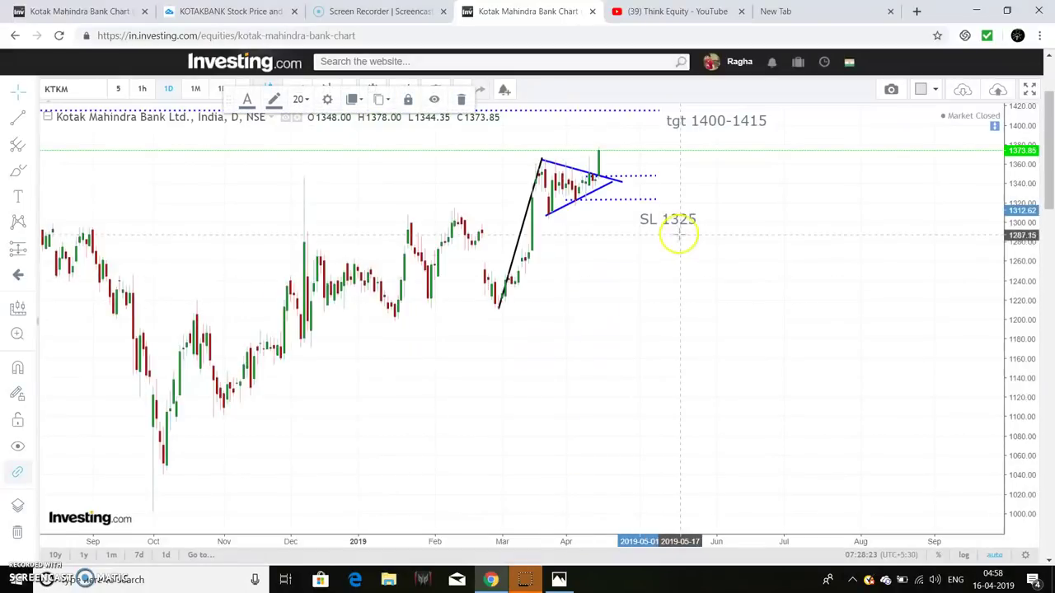
left_click(600, 156)
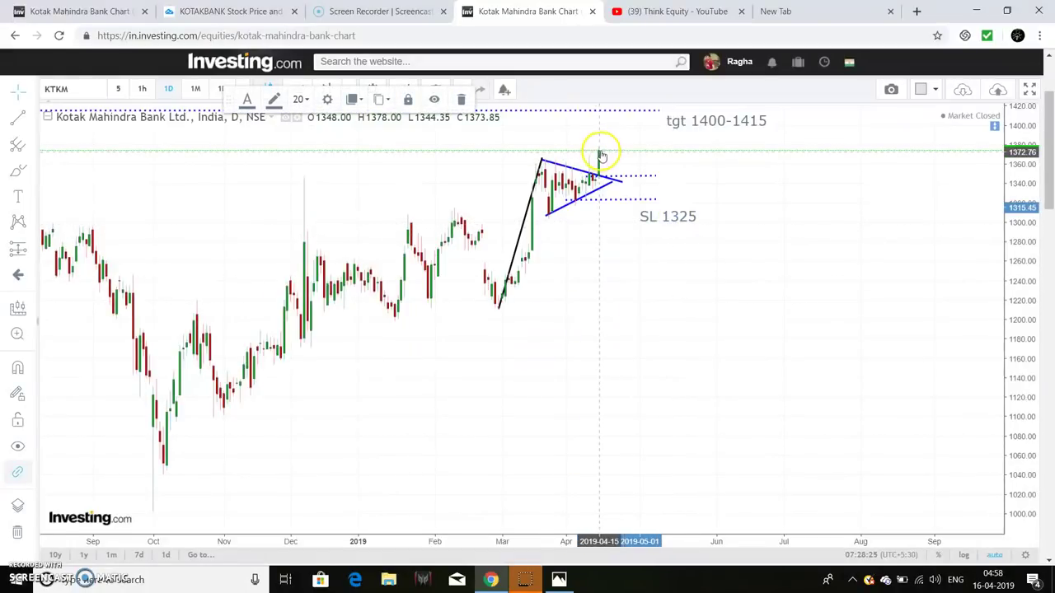
Add the text note "Tgt 1370" and place it beside the latest candle, at about 1381 on 2019-04-22
left_click(35, 201)
left_click(58, 194)
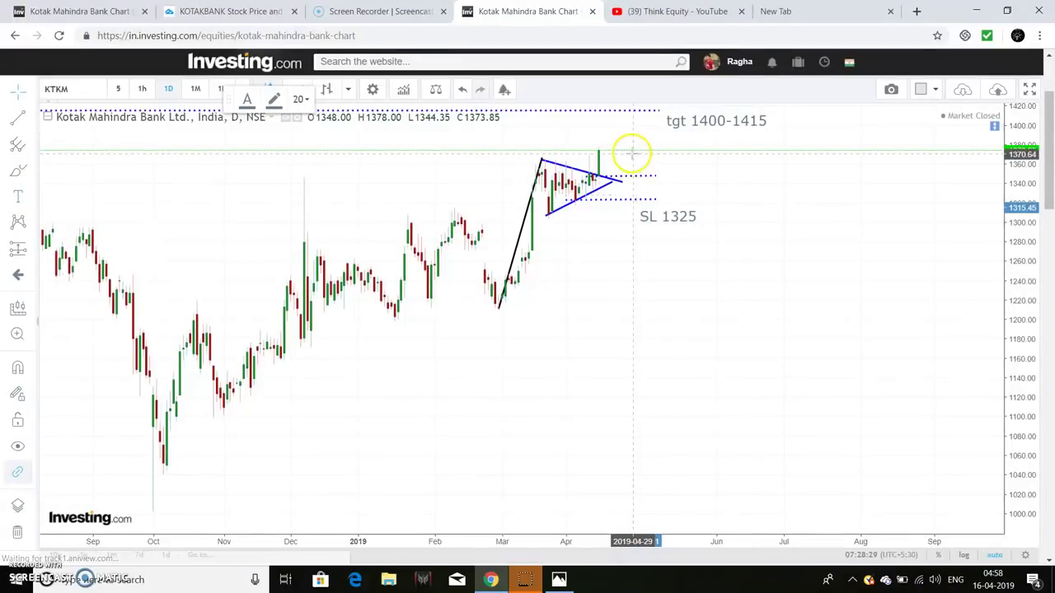
left_click(631, 156)
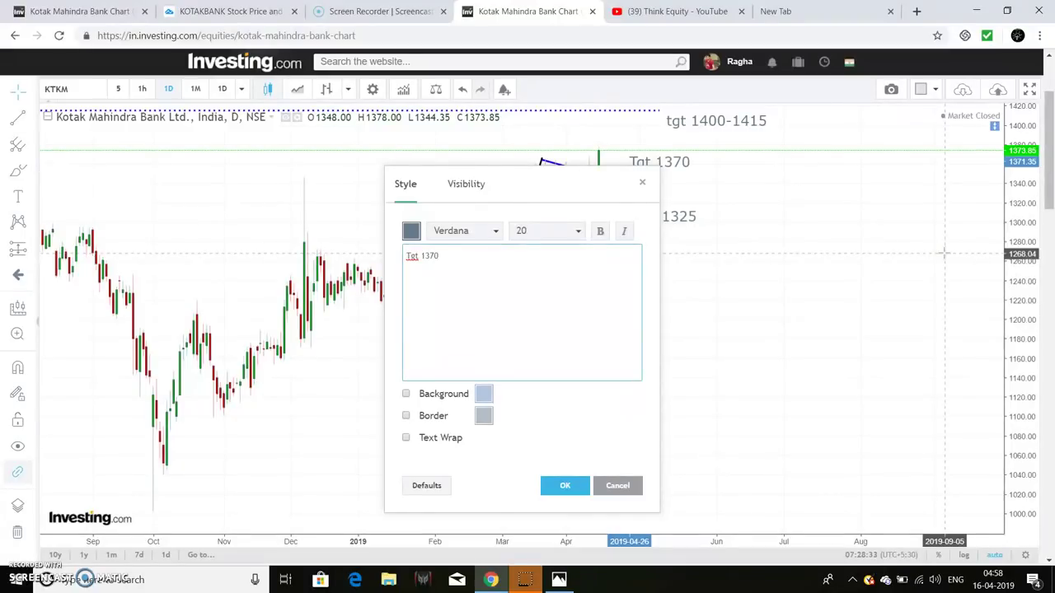
left_click(564, 485)
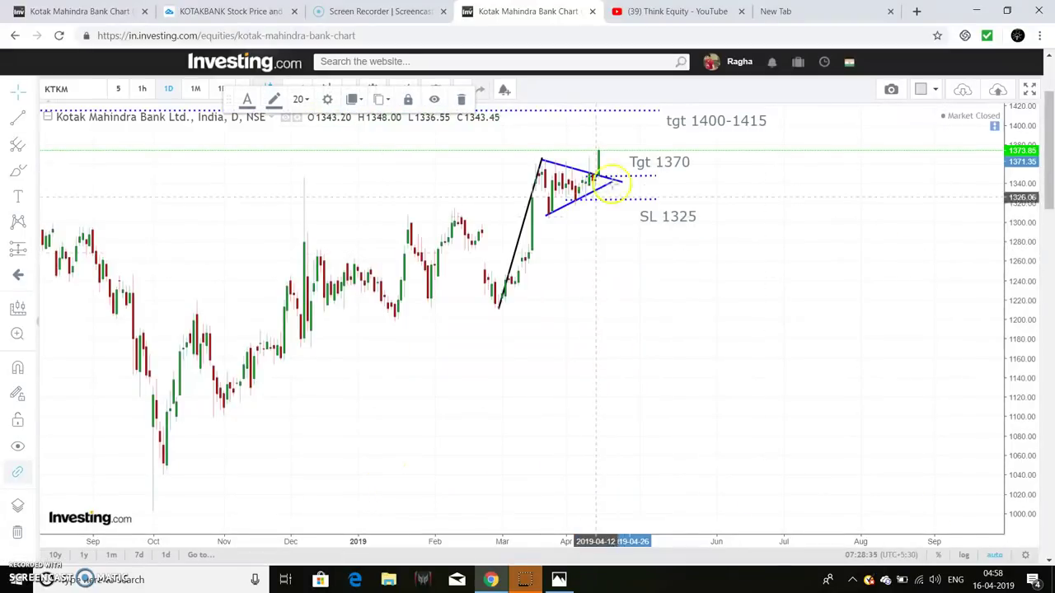
left_click_drag(673, 158, 660, 149)
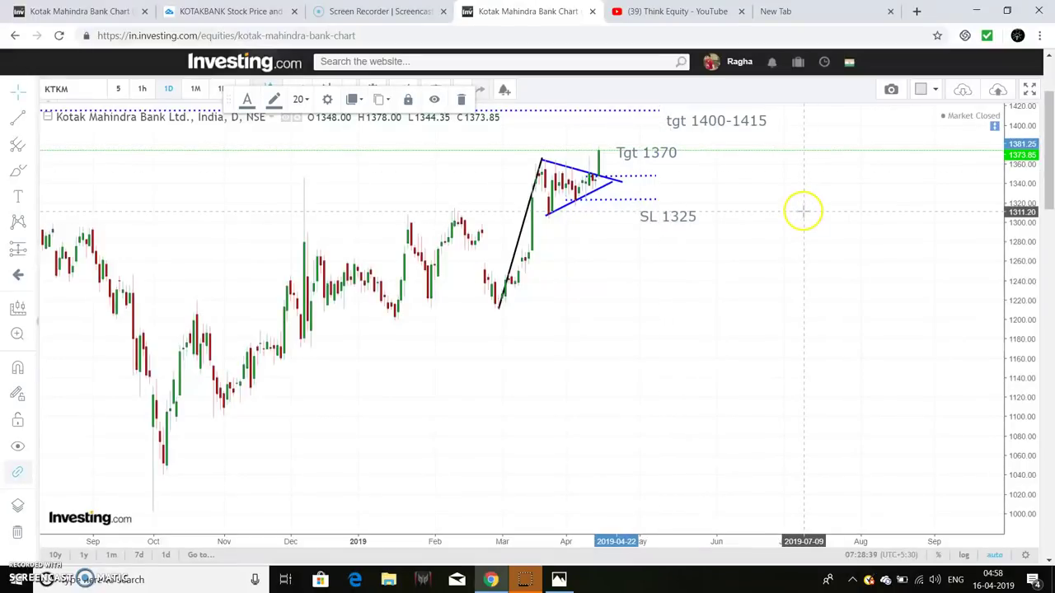
left_click(610, 183)
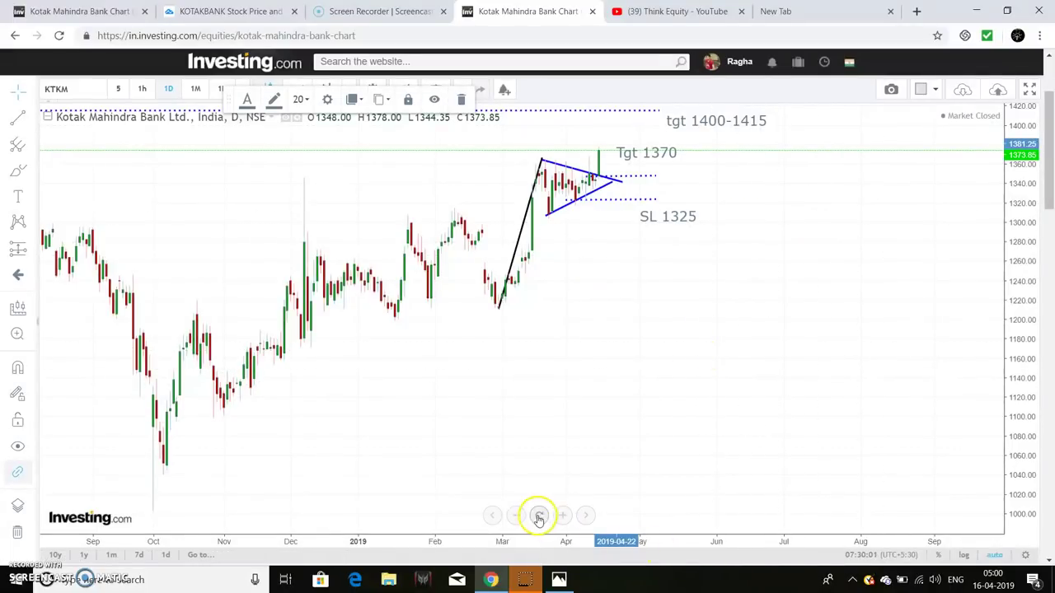
left_click(561, 515)
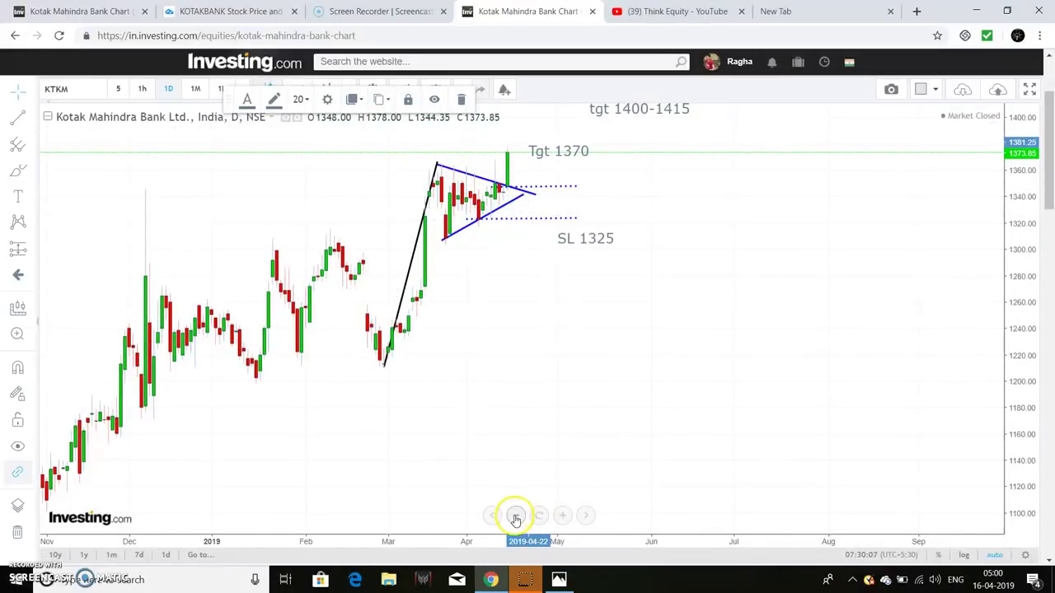
left_click(515, 516)
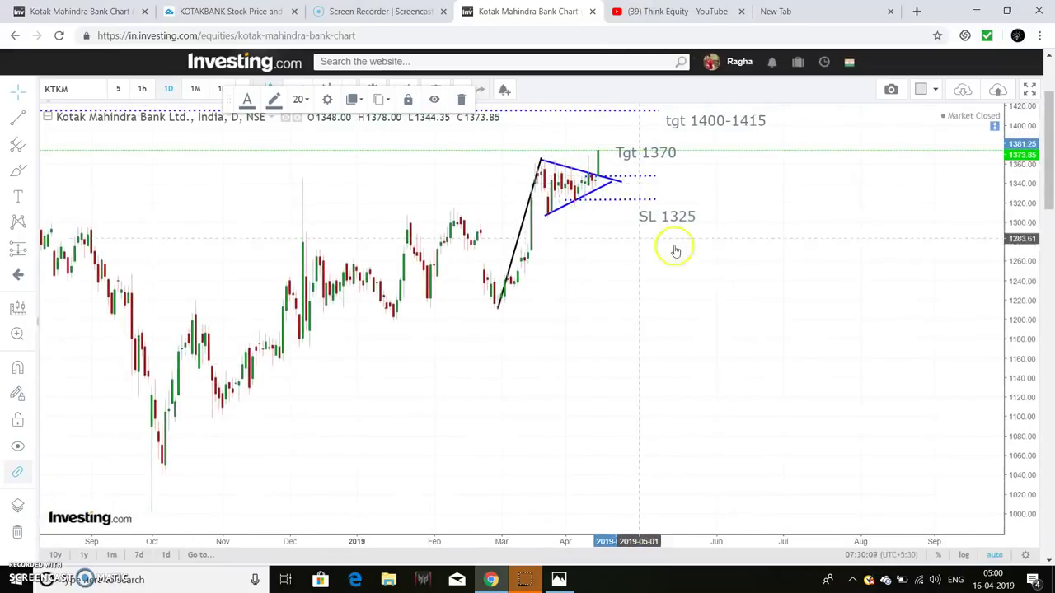